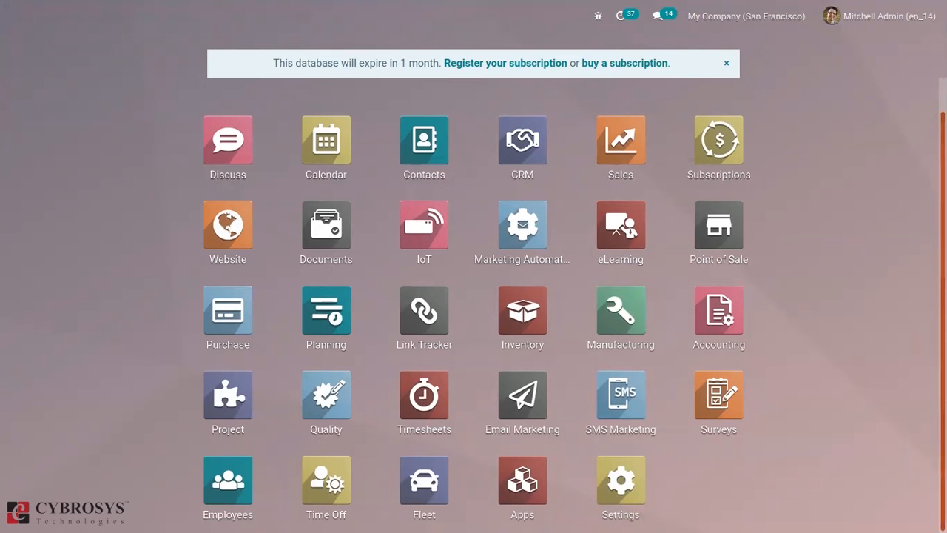
# Install the Studio app and enter Studio mode from the home screen.
pyautogui.click(527, 468)
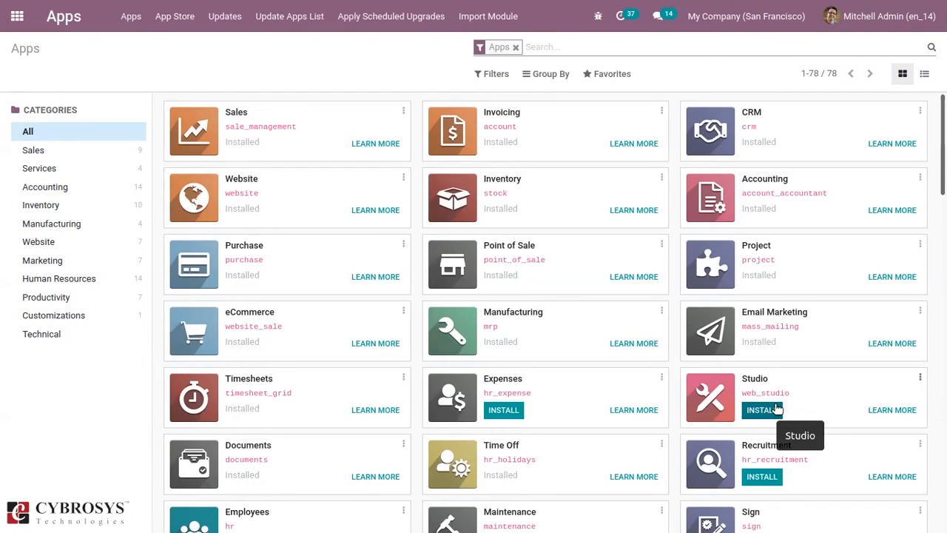
pyautogui.click(750, 412)
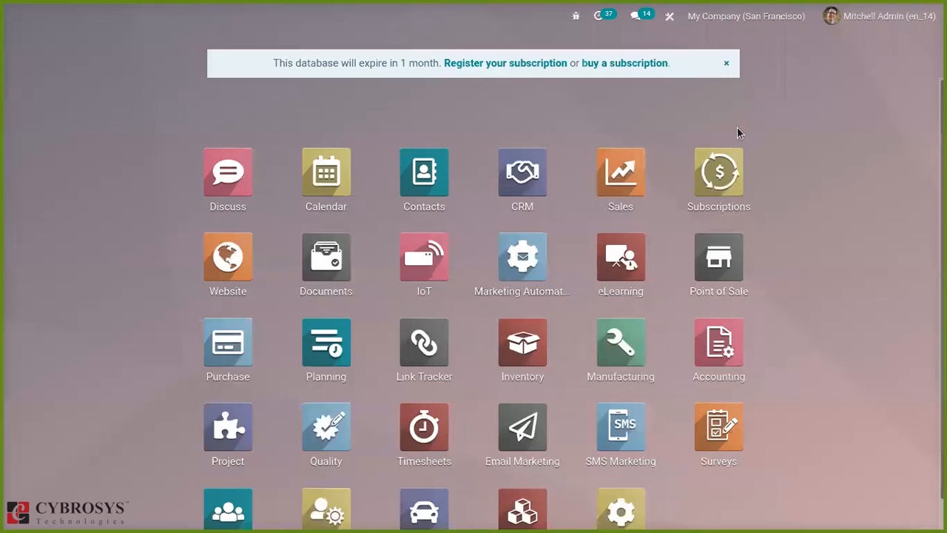
pyautogui.click(669, 17)
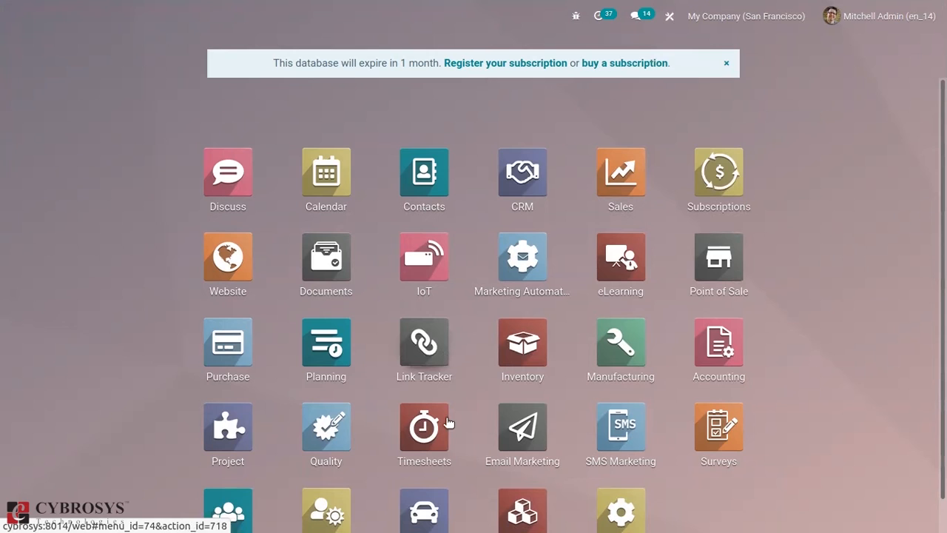
pyautogui.click(671, 16)
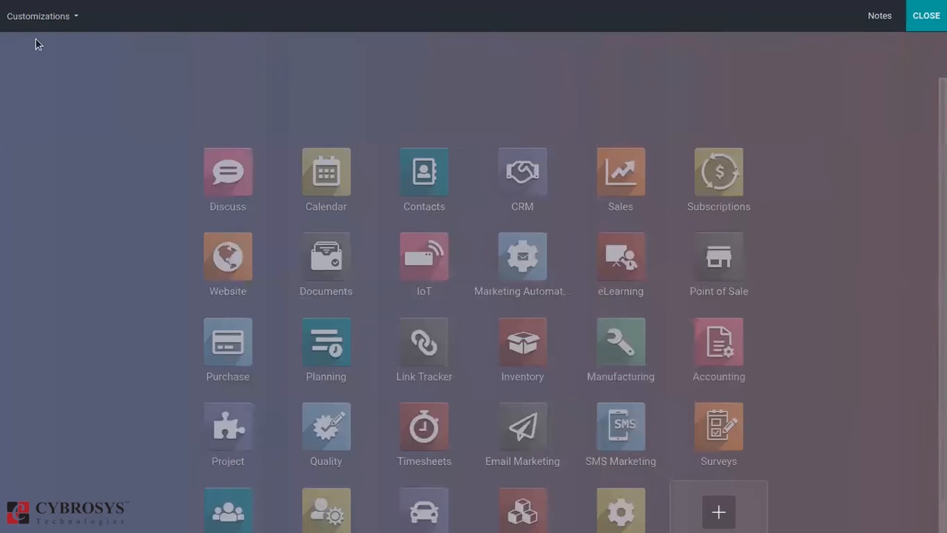
# Change the home screen background to background.jpg from the Downloads folder and leave Studio mode.
pyautogui.click(56, 18)
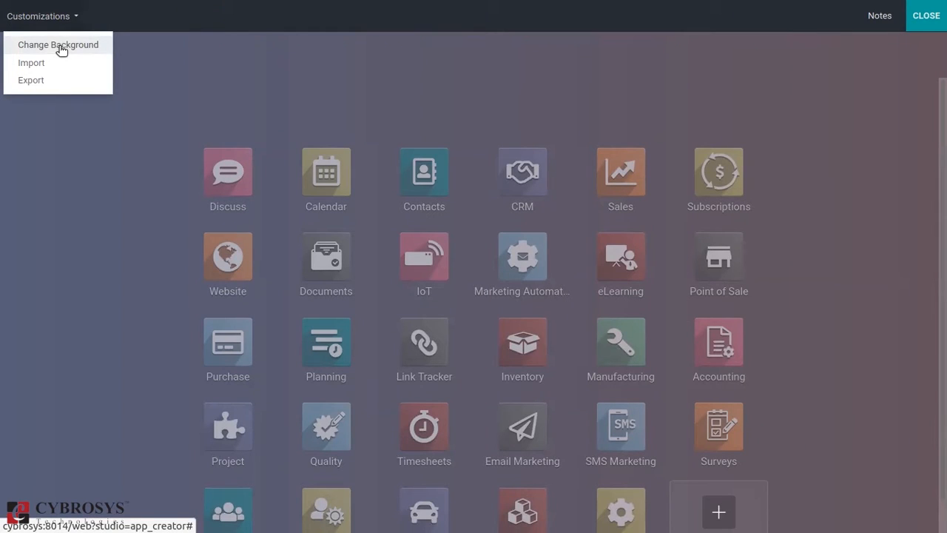
pyautogui.click(59, 46)
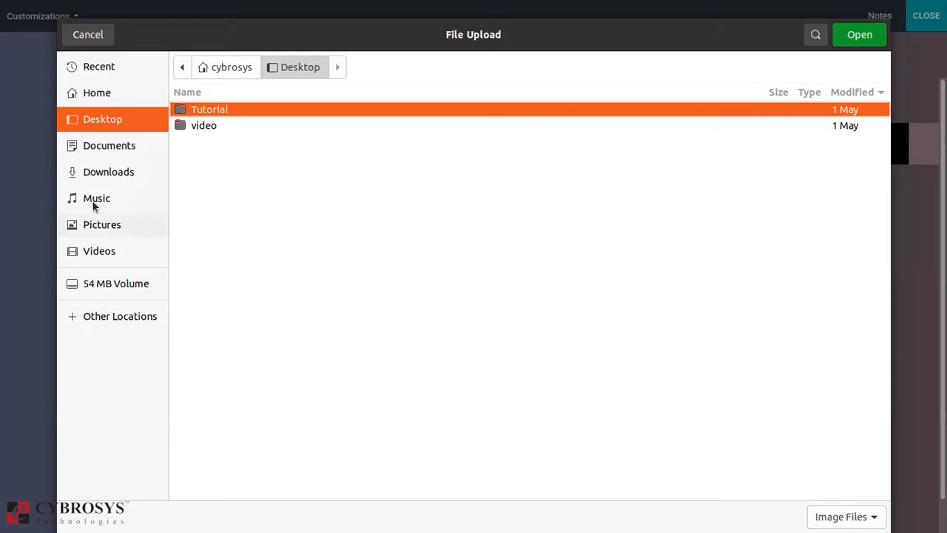
pyautogui.click(107, 171)
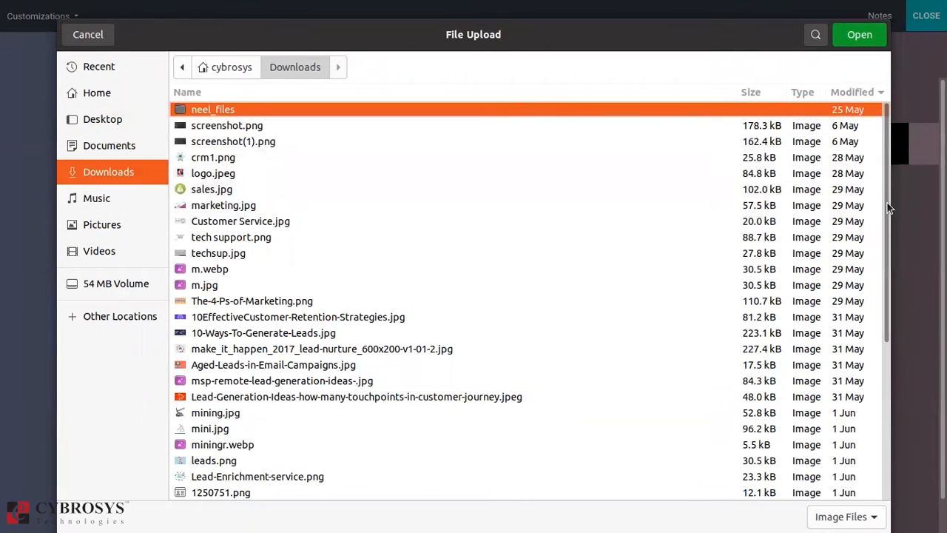
pyautogui.moveTo(889, 208); pyautogui.dragTo(896, 383)
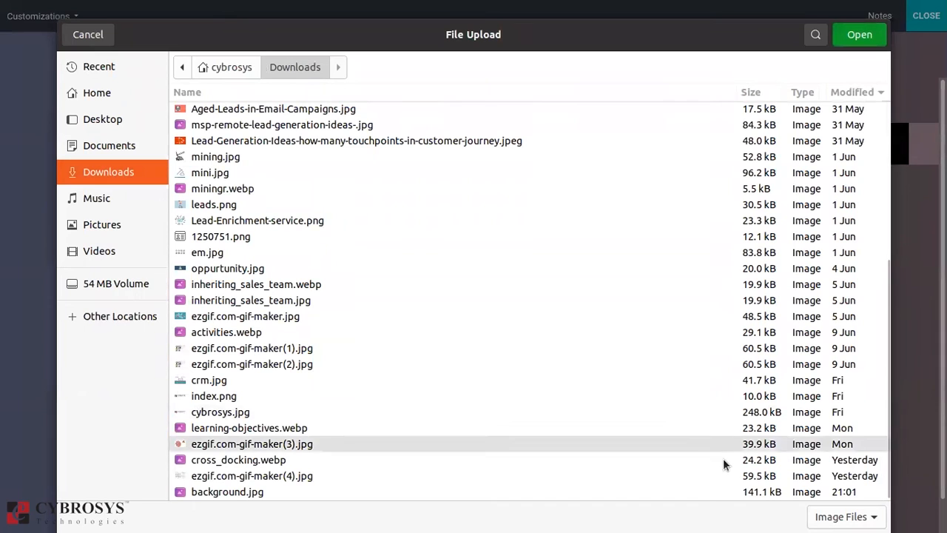
pyautogui.click(703, 491)
pyautogui.click(850, 43)
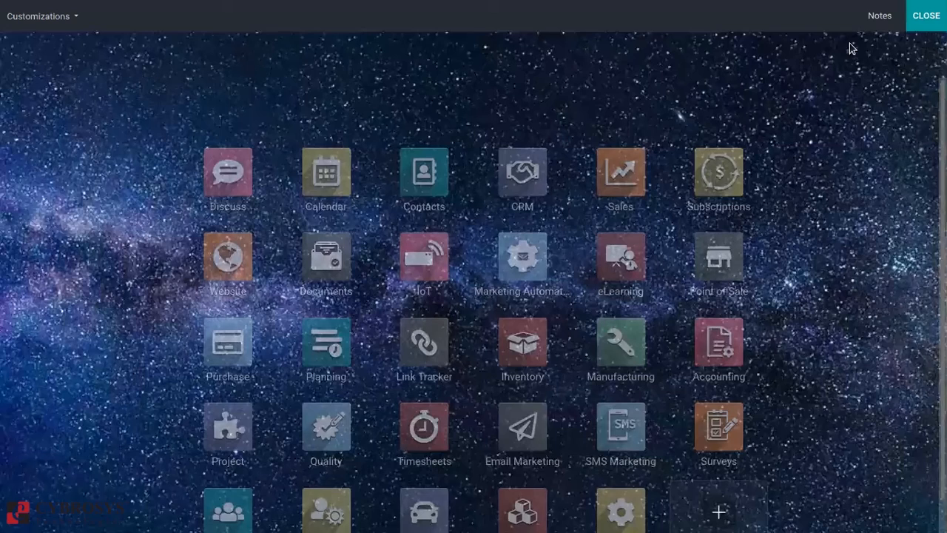
pyautogui.click(915, 30)
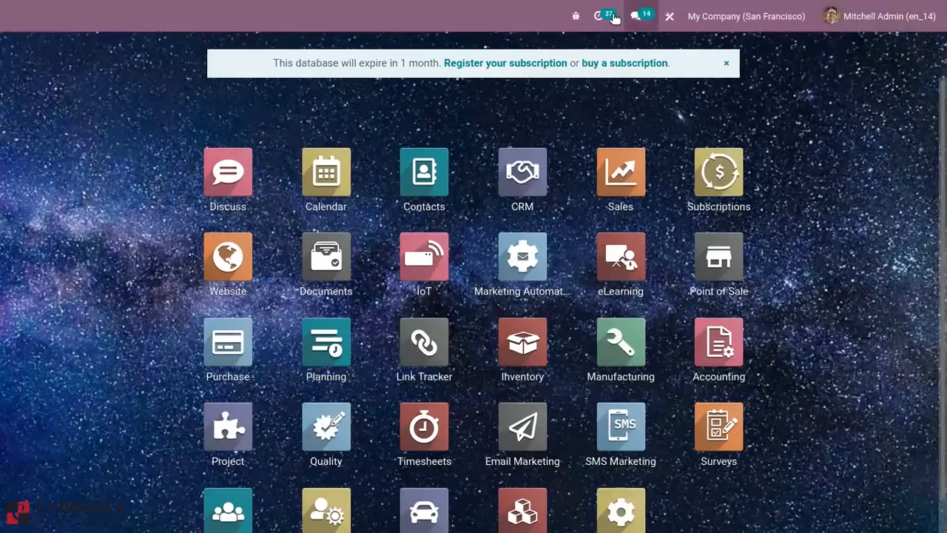
# Reset the home screen to its default background in Studio and leave Studio mode.
pyautogui.click(671, 18)
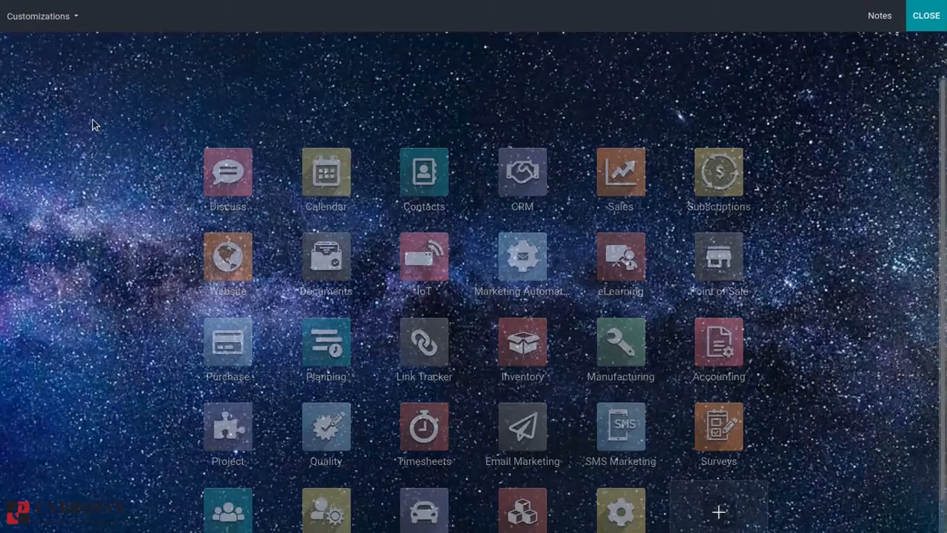
pyautogui.click(34, 25)
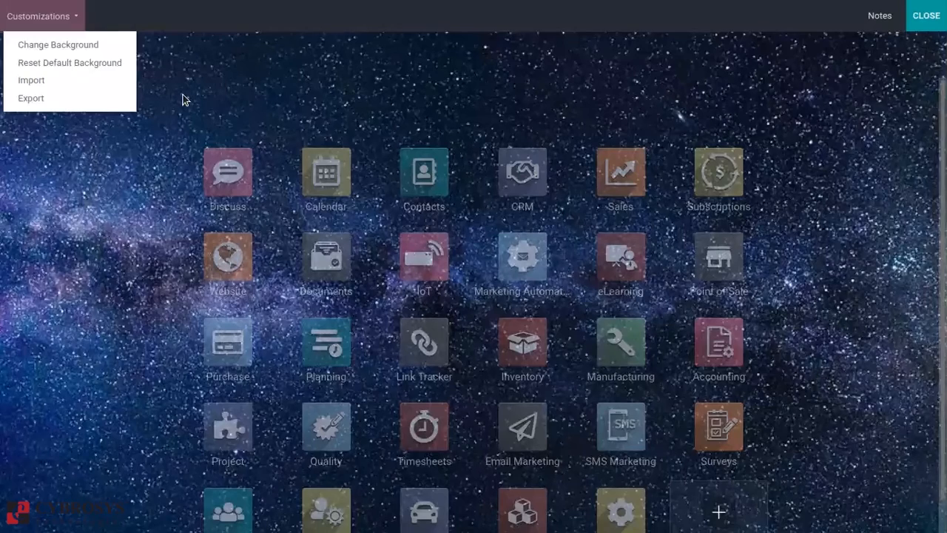
pyautogui.click(75, 65)
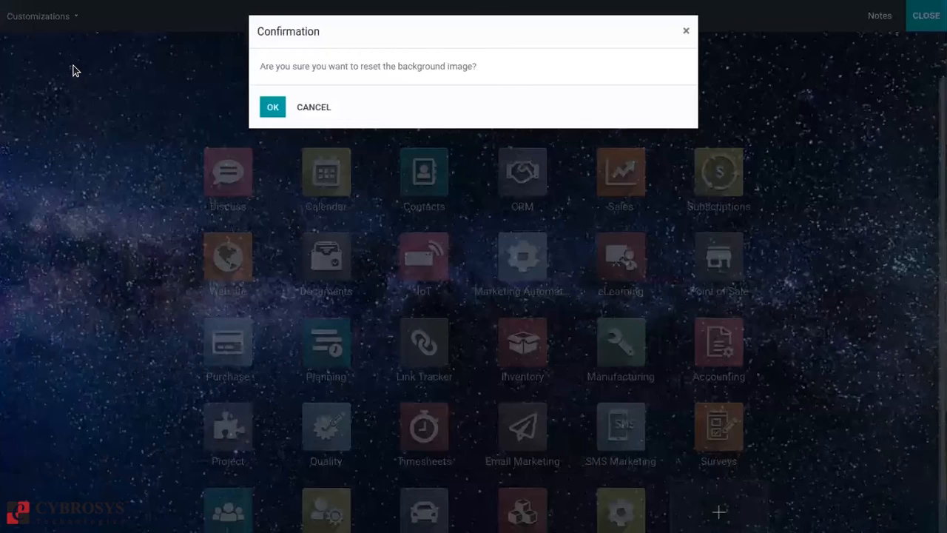
pyautogui.click(272, 108)
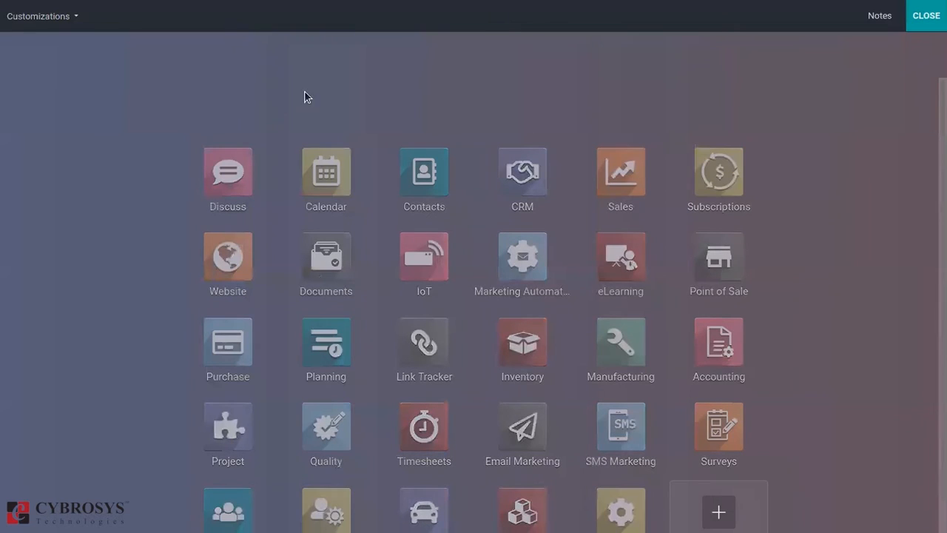
pyautogui.click(921, 24)
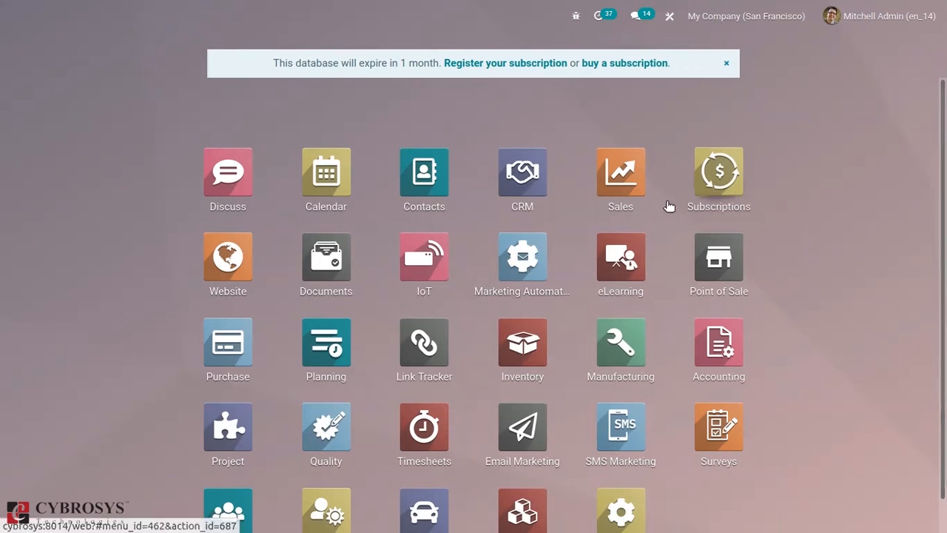
# Start creating a new app in Studio and name it Real Estate.
pyautogui.click(670, 18)
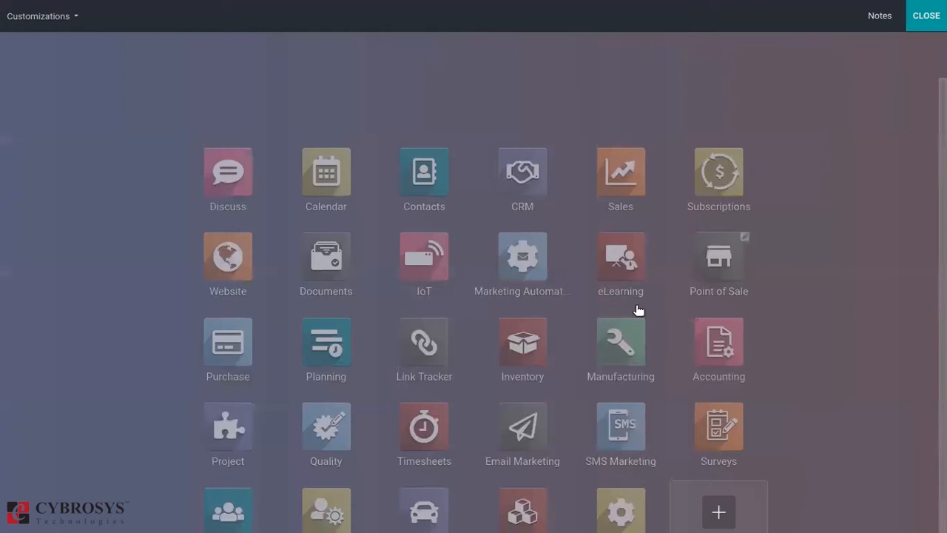
pyautogui.scroll(-1, 789, 319)
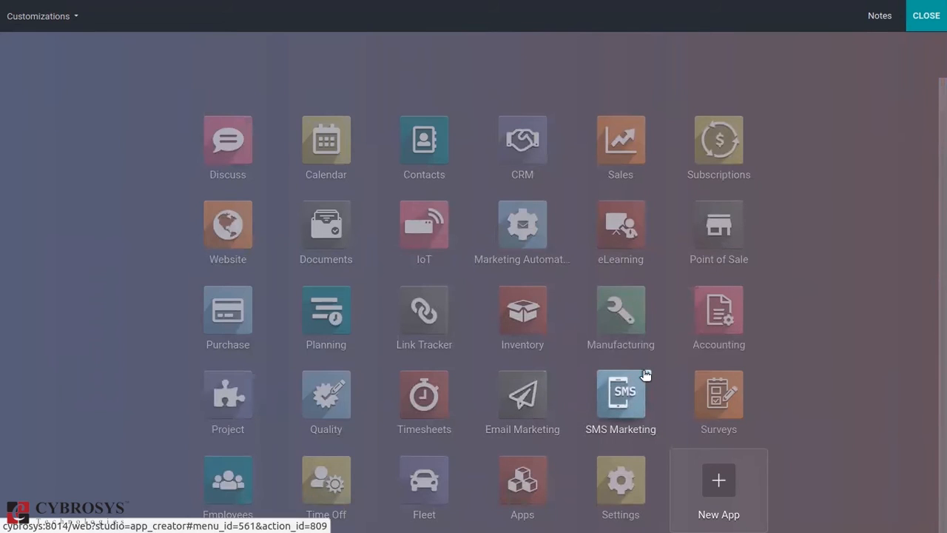
pyautogui.click(733, 487)
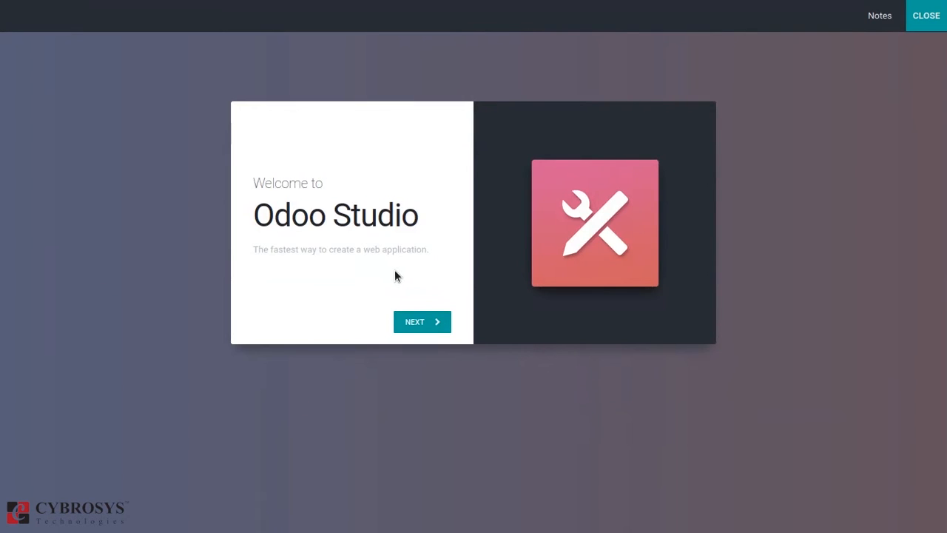
pyautogui.click(431, 323)
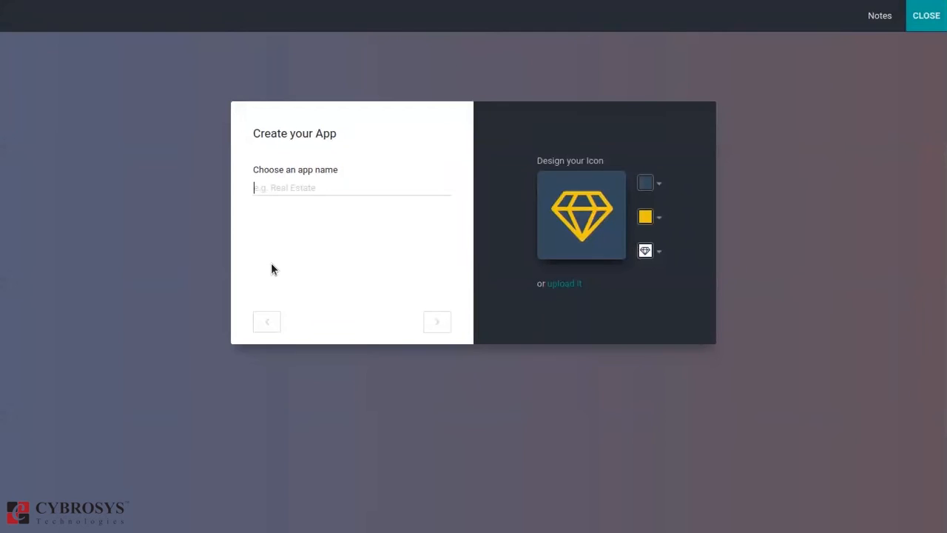
pyautogui.write('Real Estate')
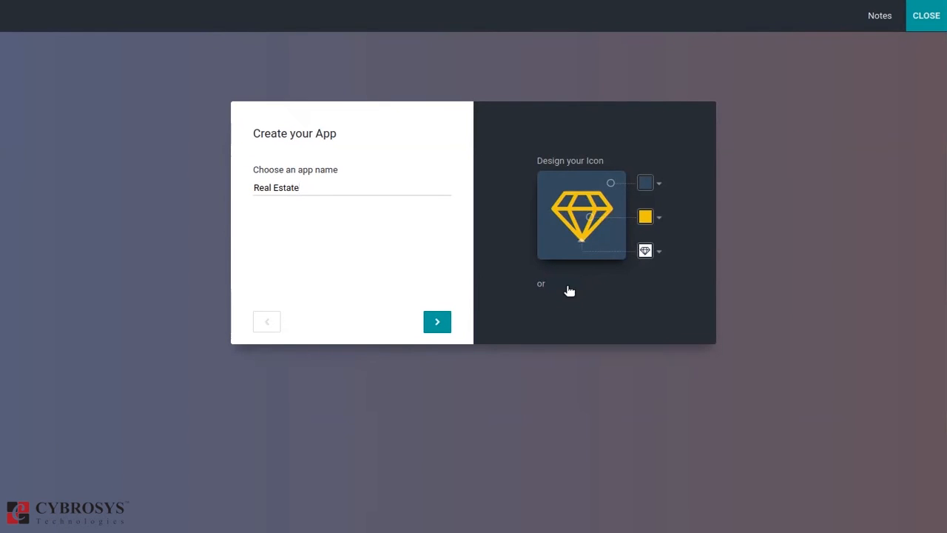
# Set the app icon's symbol to the single cube and continue to the first menu setup.
pyautogui.click(657, 190)
pyautogui.click(659, 219)
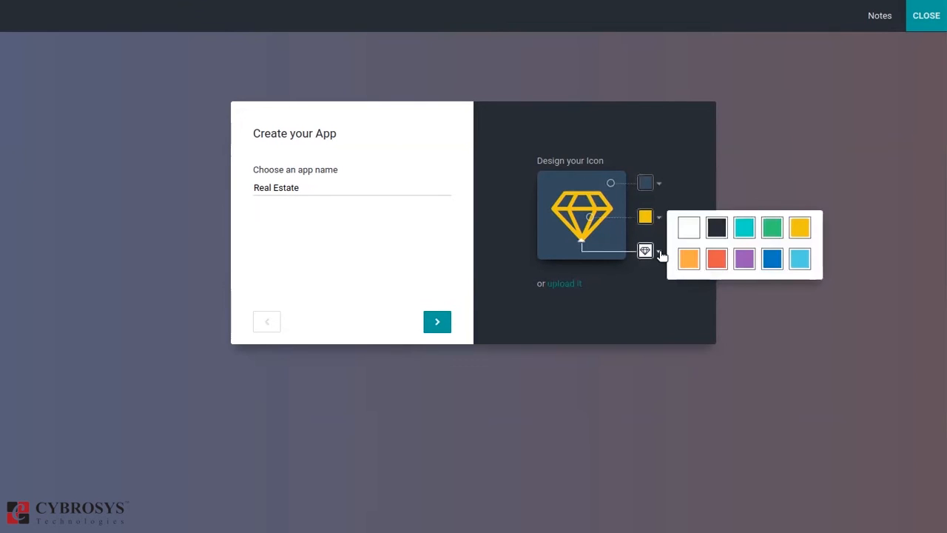
pyautogui.click(659, 252)
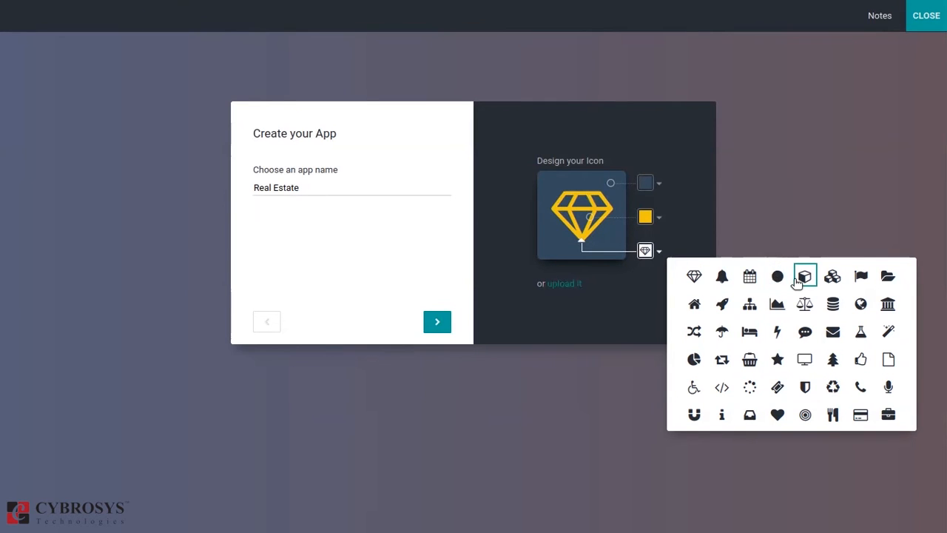
pyautogui.click(804, 277)
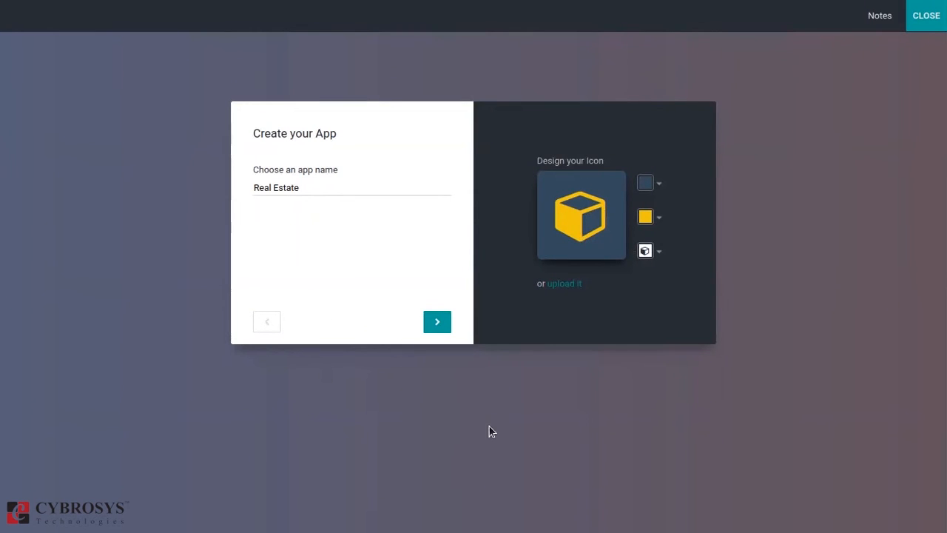
pyautogui.click(437, 320)
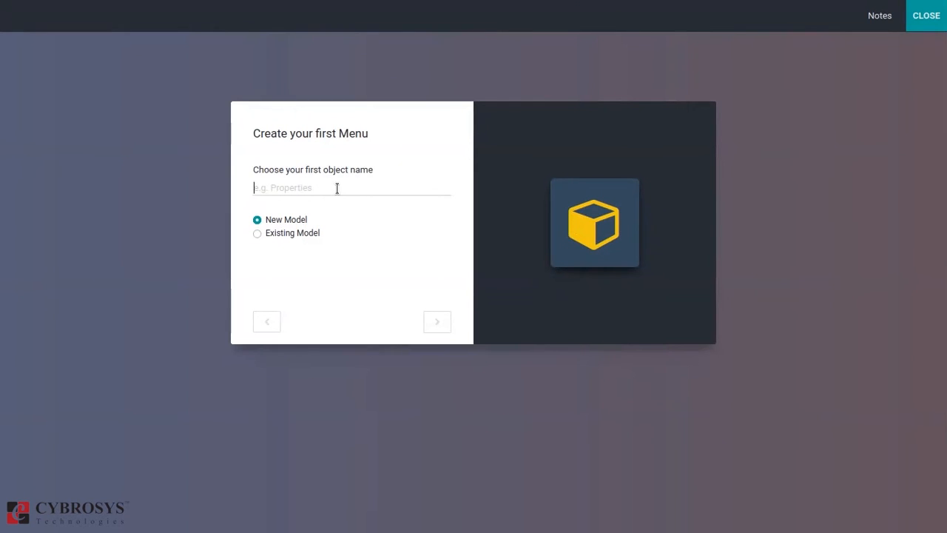
pyautogui.click(283, 234)
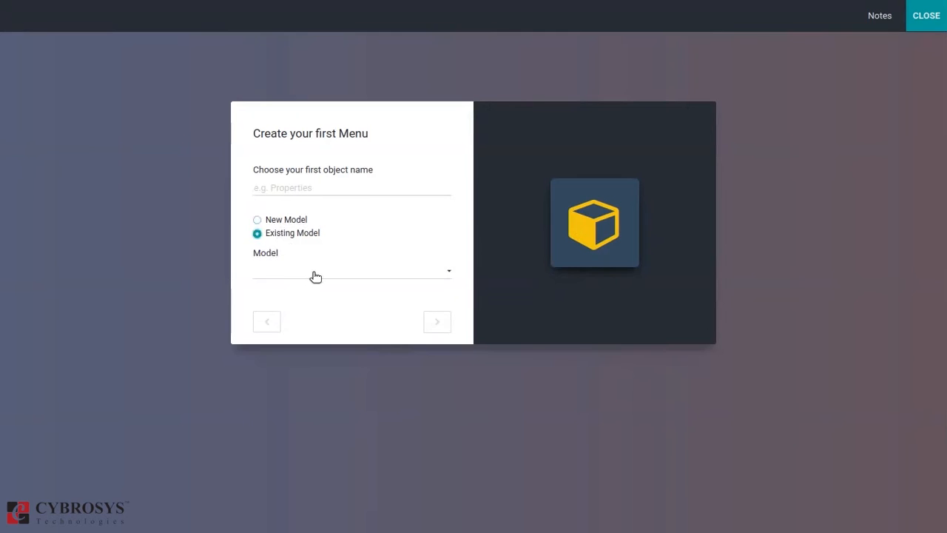
pyautogui.click(315, 275)
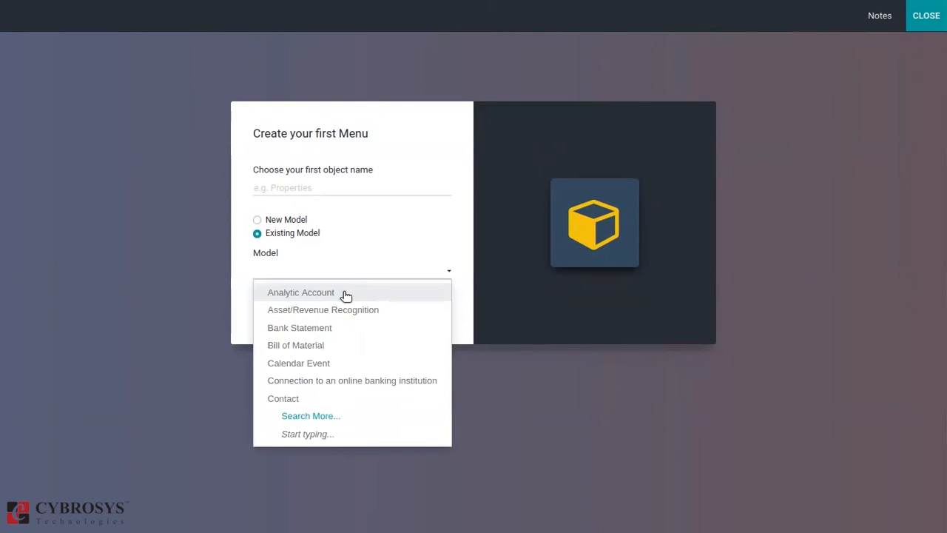
pyautogui.write('rea')
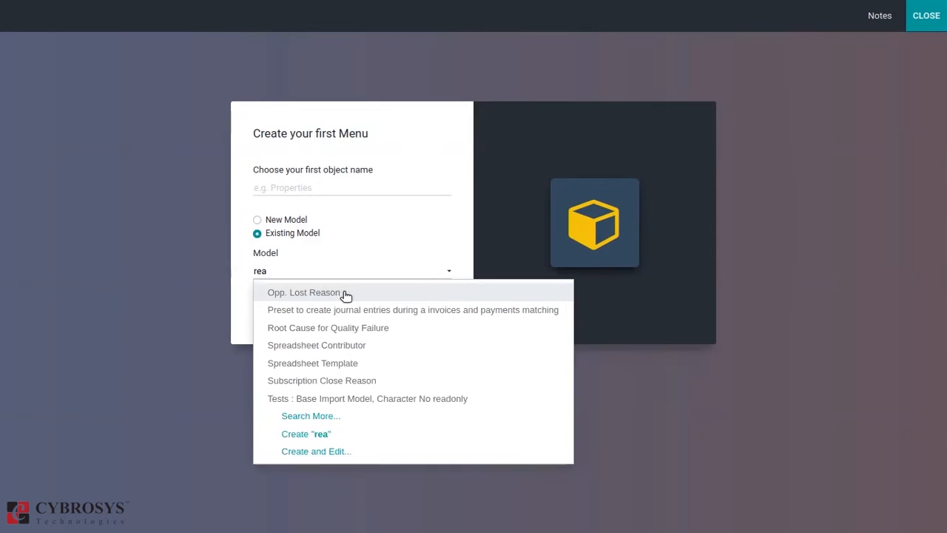
pyautogui.press('BackSpace')
pyautogui.press('BackSpace')
pyautogui.press('BackSpace')
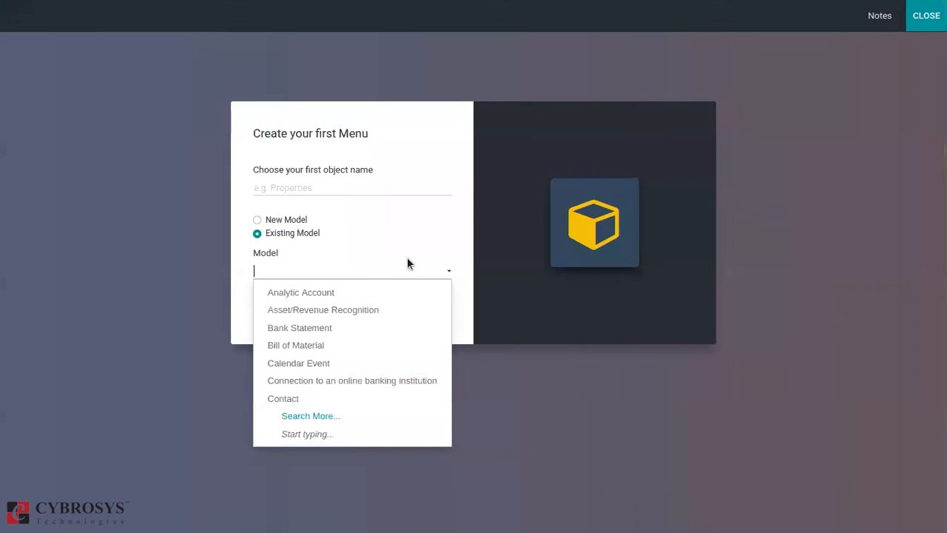
pyautogui.click(287, 220)
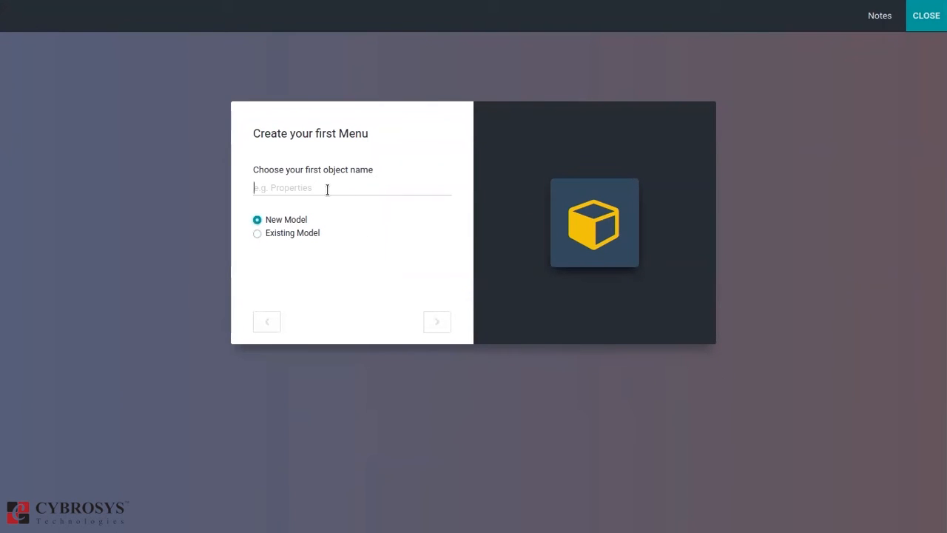
pyautogui.write('hh')
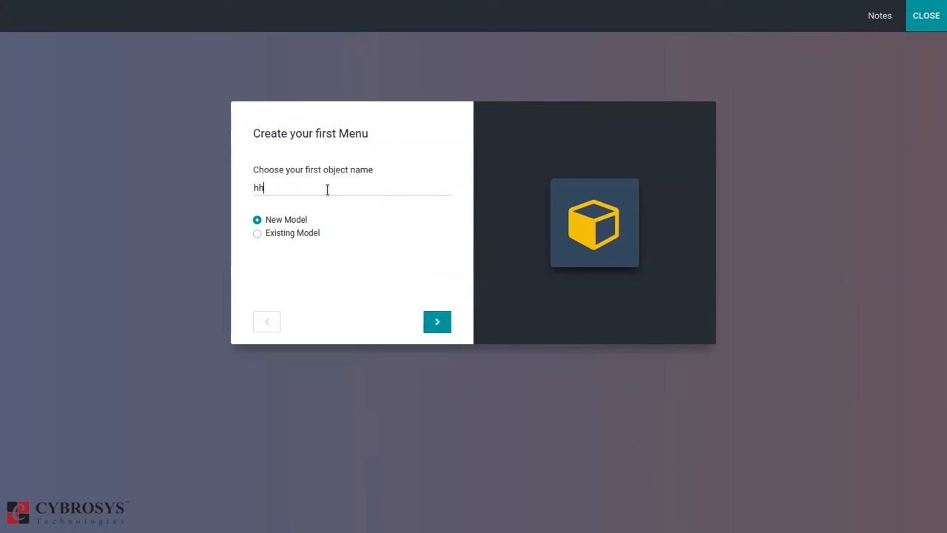
pyautogui.press('BackSpace')
pyautogui.press('BackSpace')
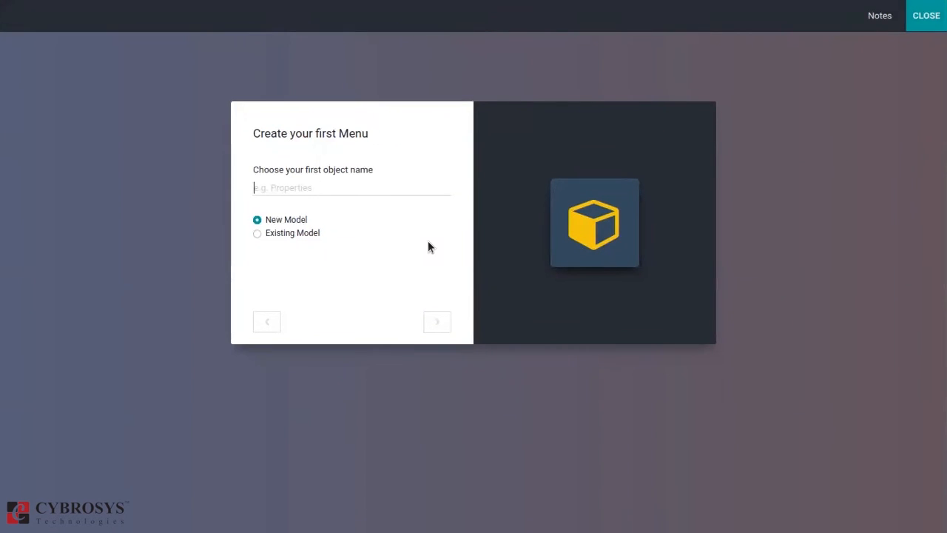
# Name the app's first object Expenses as a new model and continue to the suggested features.
pyautogui.write('Expense')
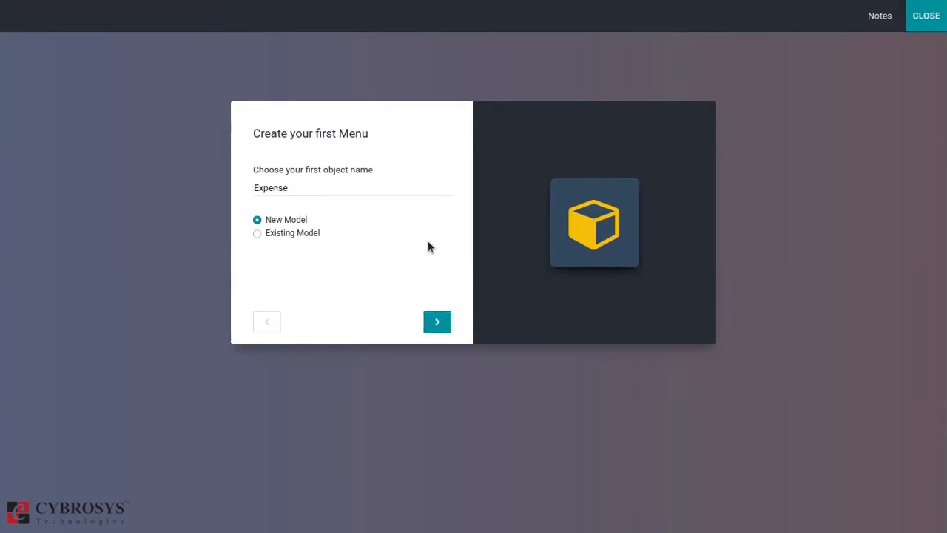
pyautogui.write('s')
pyautogui.click(437, 322)
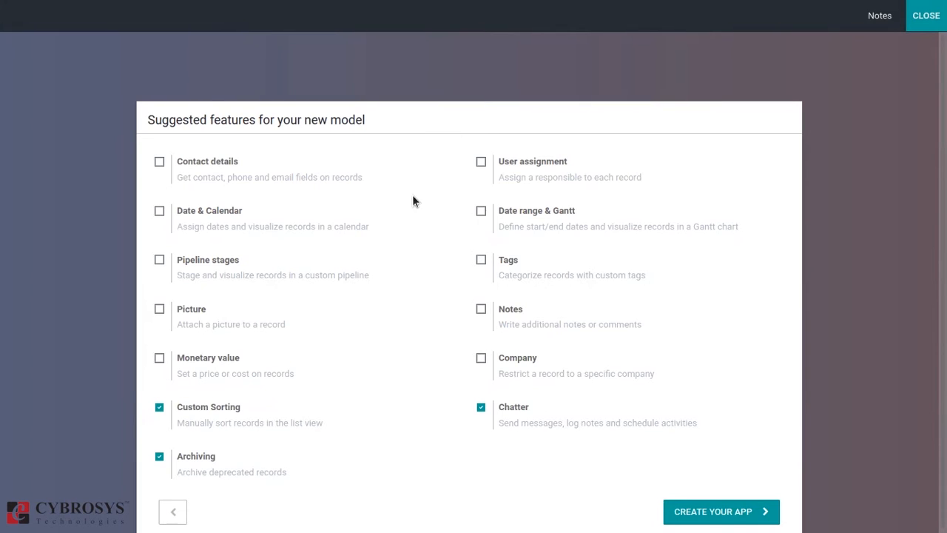
# Enable Contact details, Date & Calendar, Pipeline stages, Picture, Notes and Company for the new model.
pyautogui.click(160, 163)
pyautogui.click(160, 212)
pyautogui.click(159, 262)
pyautogui.click(160, 309)
pyautogui.click(481, 311)
pyautogui.click(481, 358)
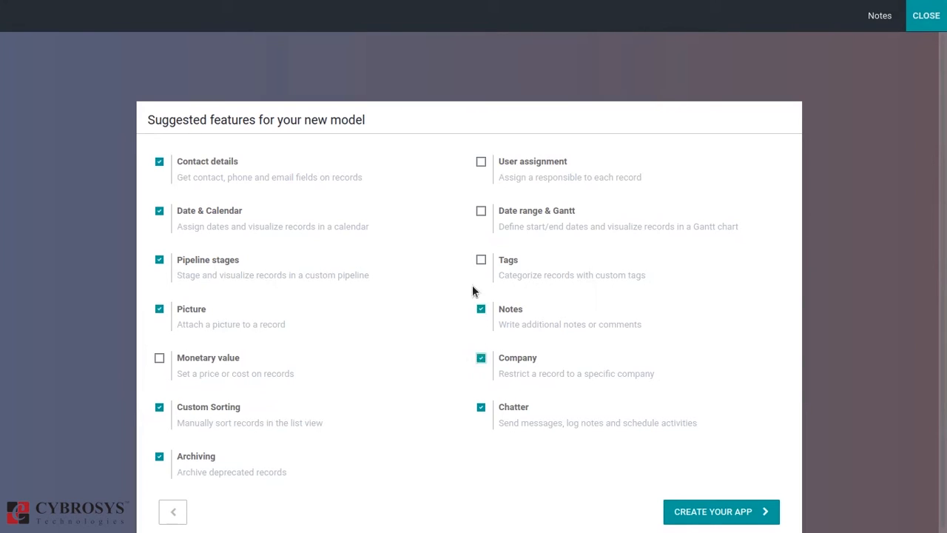
# Enable Tags, Date range & Gantt and User assignment for the Expenses model, and create the app.
pyautogui.click(481, 260)
pyautogui.click(481, 211)
pyautogui.click(481, 164)
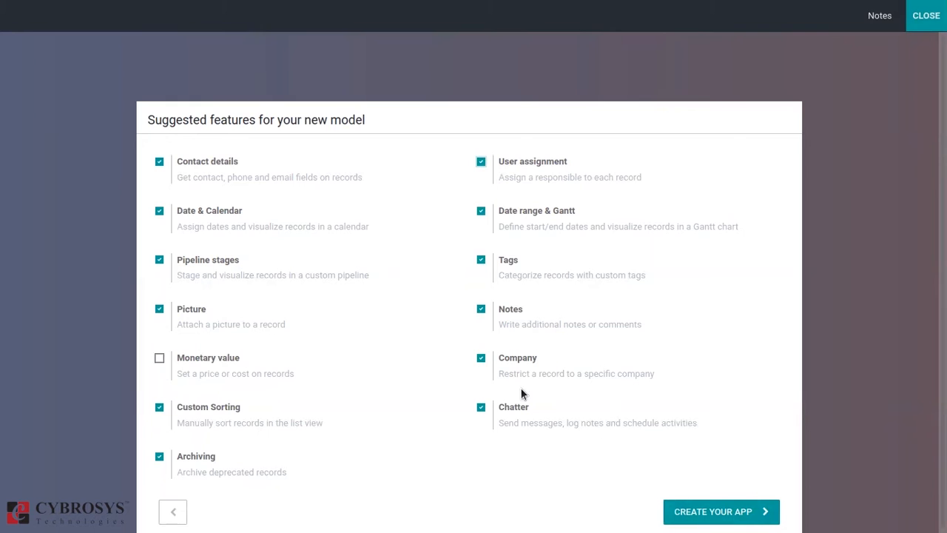
pyautogui.click(708, 508)
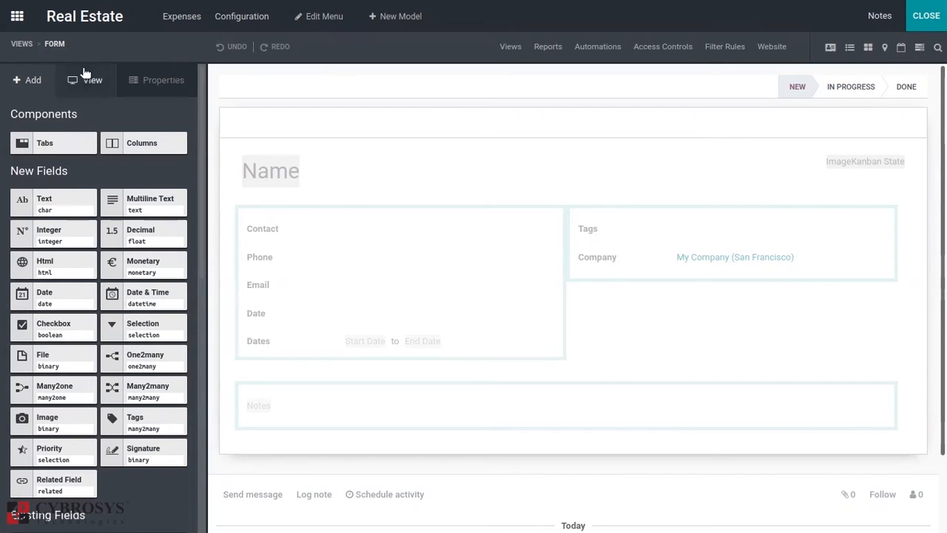
# Examine the Expenses model's available views, including its List and Kanban layouts.
pyautogui.click(20, 44)
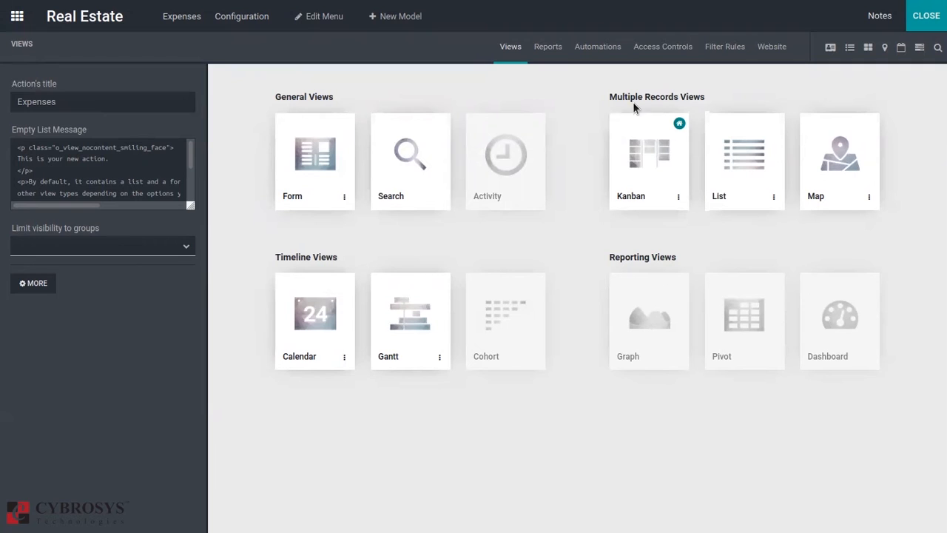
pyautogui.click(740, 155)
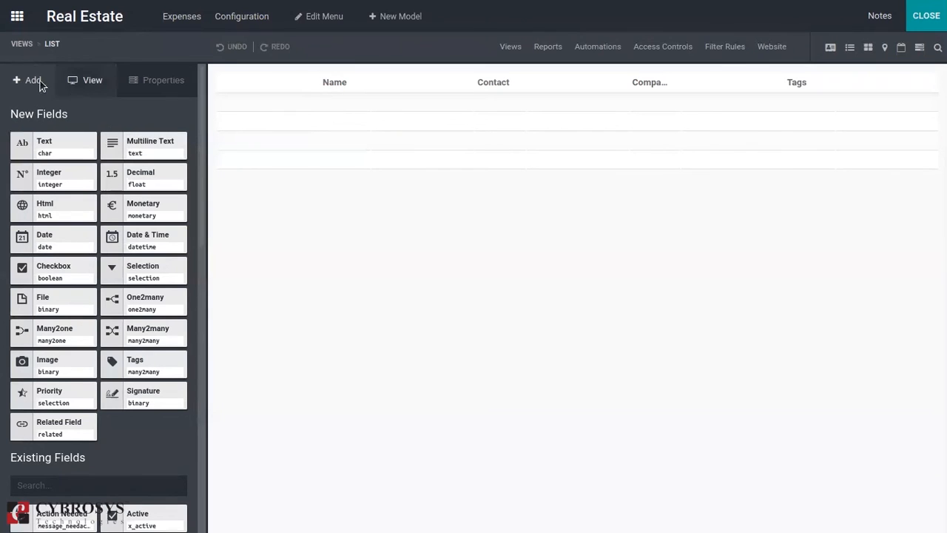
pyautogui.click(23, 43)
pyautogui.click(635, 158)
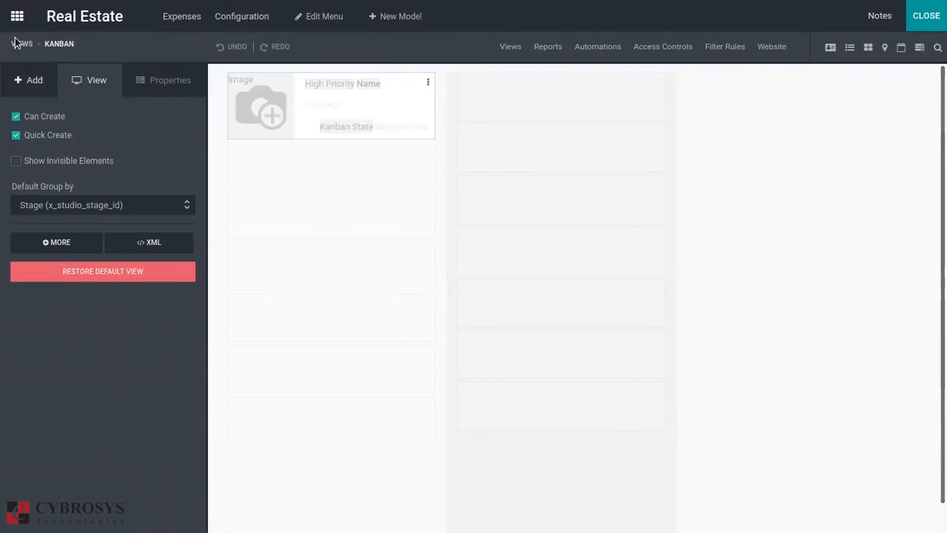
pyautogui.click(16, 44)
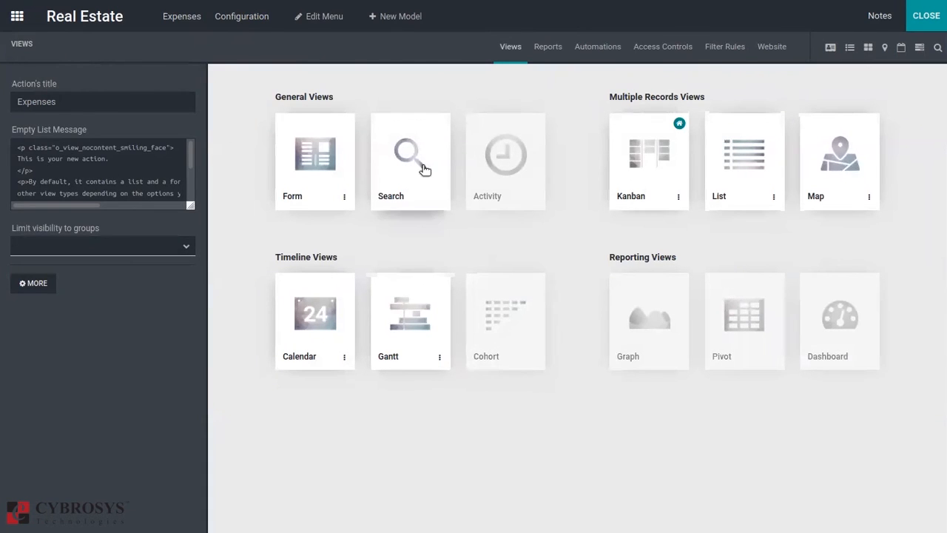
# Add a new Decimal field above Contact in the Expenses form view.
pyautogui.click(342, 153)
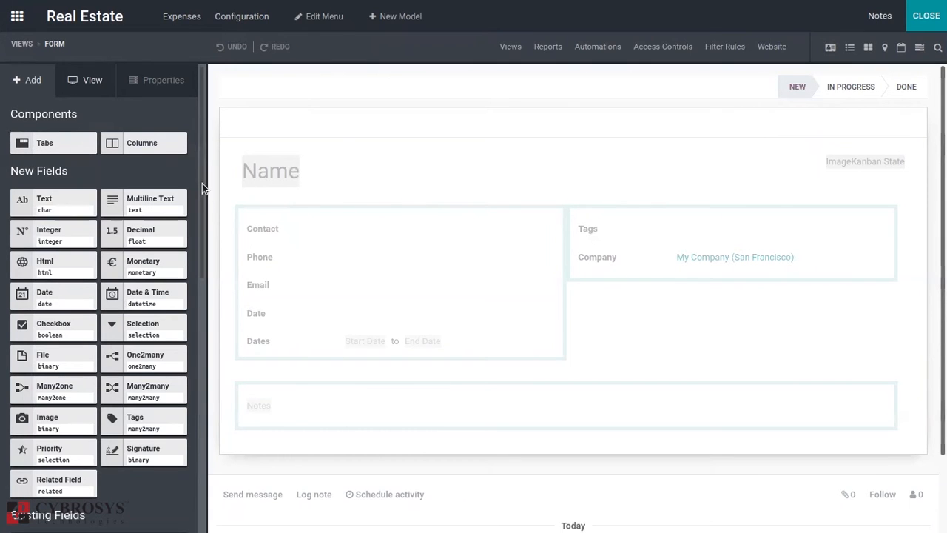
pyautogui.scroll(-2, 203, 185)
pyautogui.scroll(1, 111, 148)
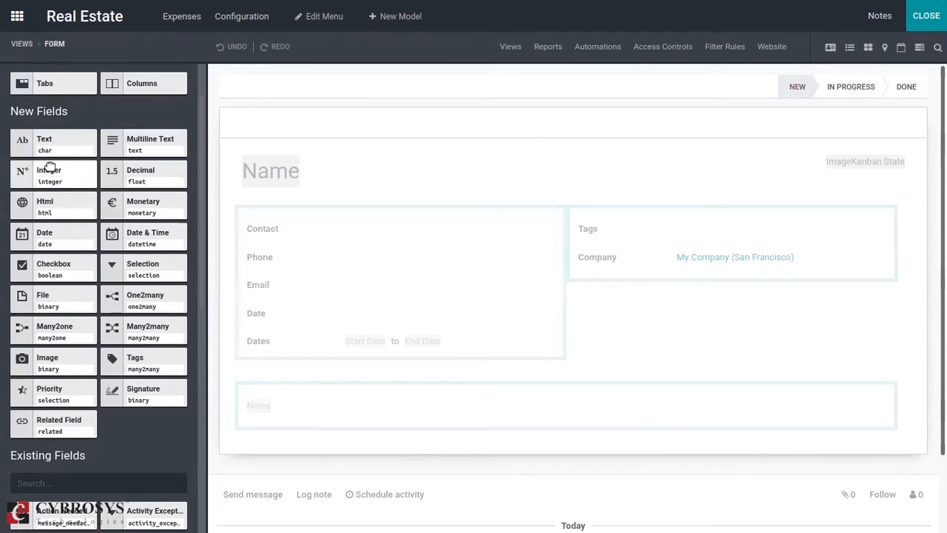
pyautogui.moveTo(136, 182); pyautogui.dragTo(385, 221)
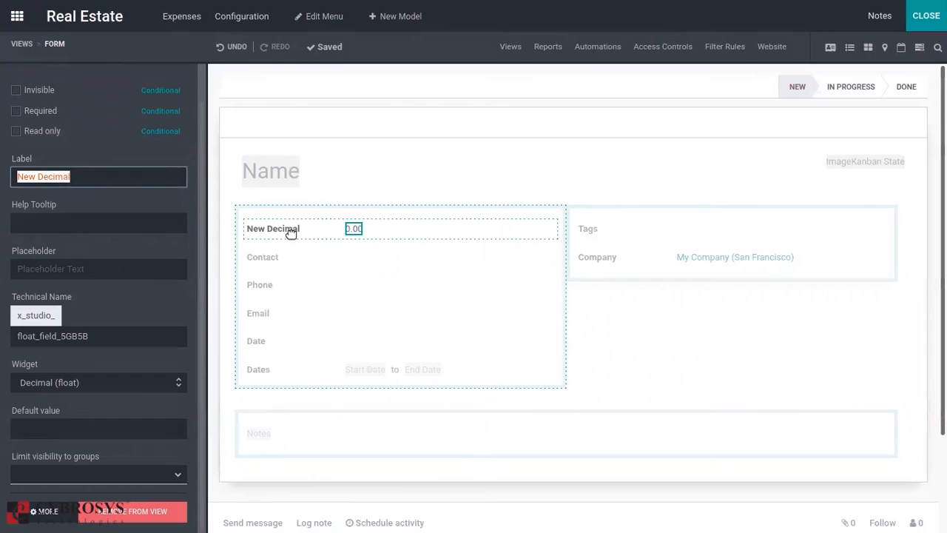
pyautogui.moveTo(291, 233)
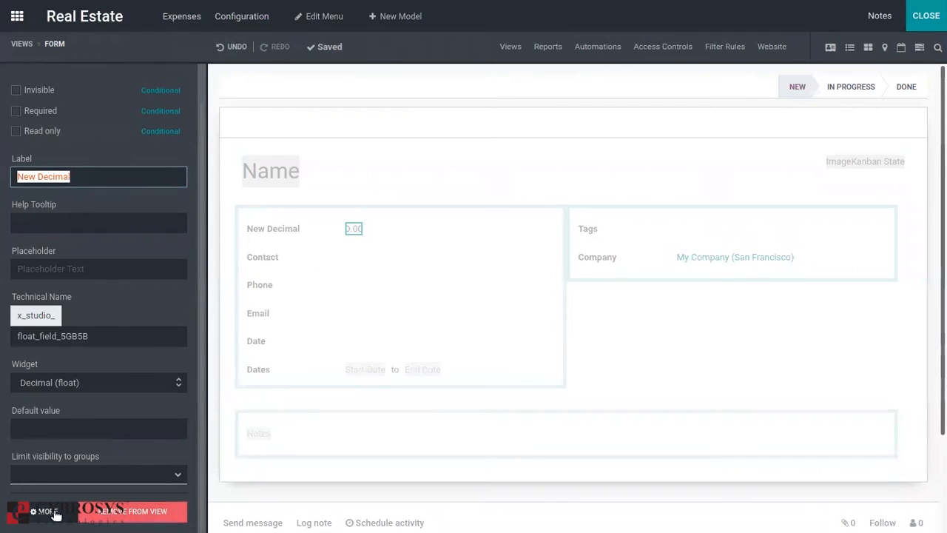
# Add the existing Icon field below Contact in the Expenses form, and insert a Columns component above the field groups.
pyautogui.click(21, 44)
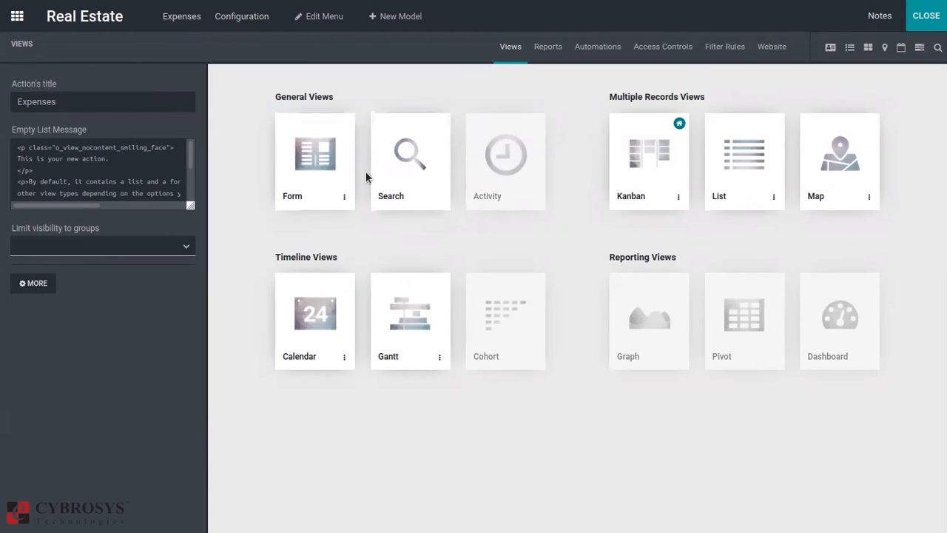
pyautogui.click(316, 151)
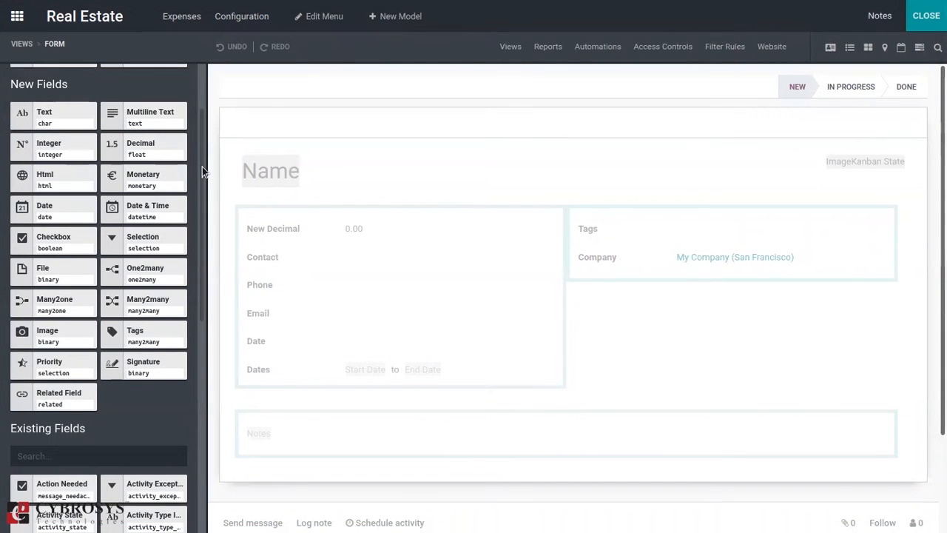
pyautogui.moveTo(202, 166); pyautogui.dragTo(196, 335)
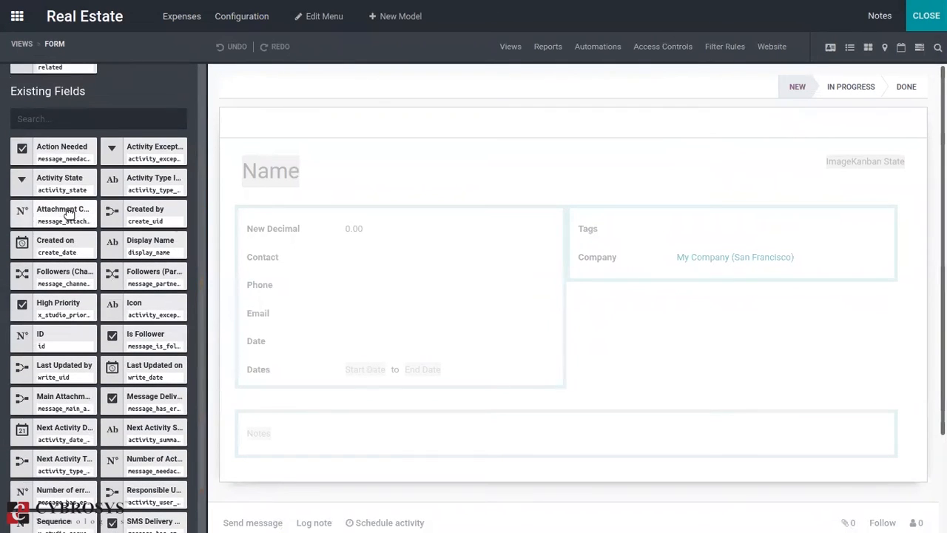
pyautogui.moveTo(120, 318); pyautogui.dragTo(331, 284)
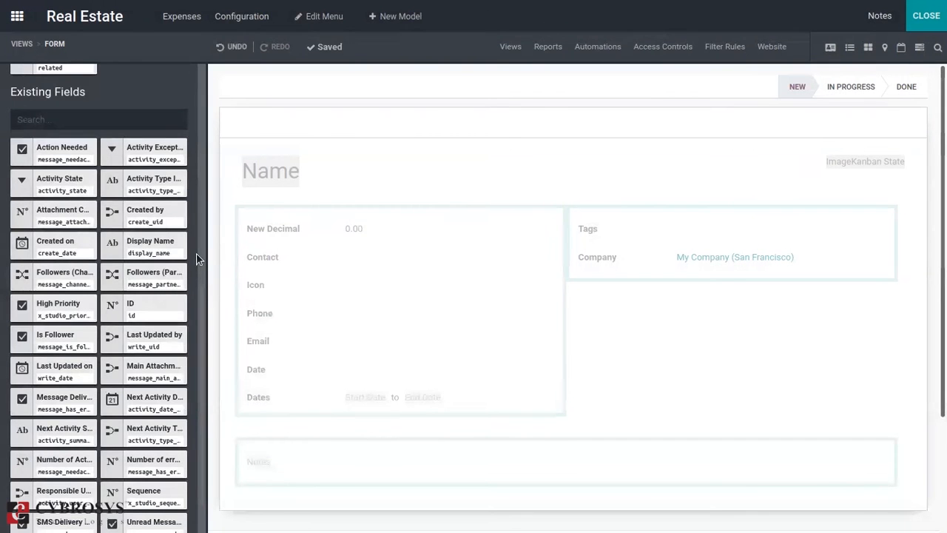
pyautogui.moveTo(200, 257); pyautogui.dragTo(210, 163)
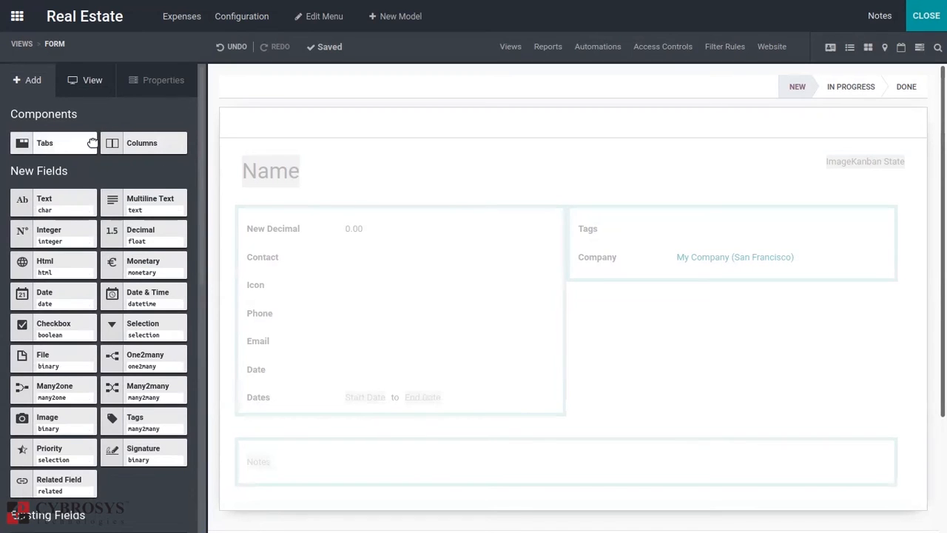
pyautogui.moveTo(131, 143); pyautogui.dragTo(368, 224)
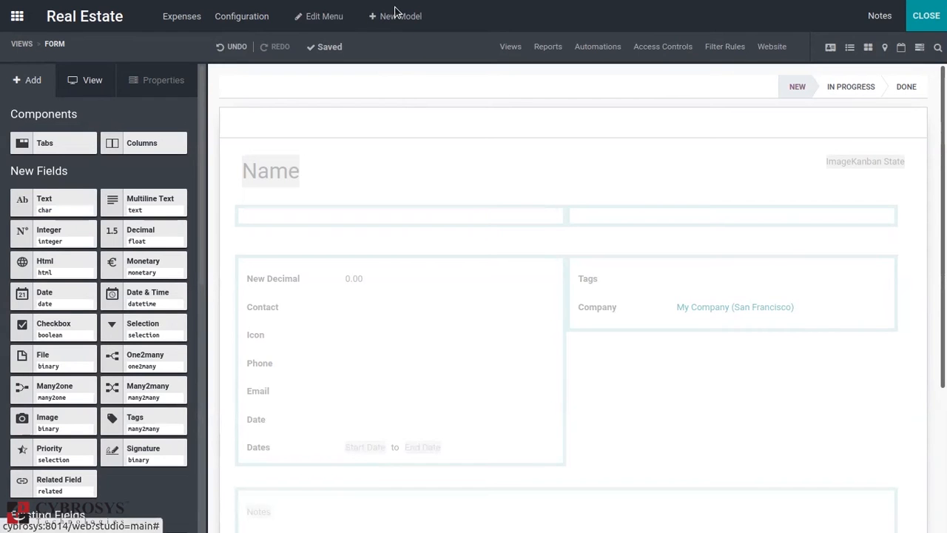
pyautogui.click(374, 15)
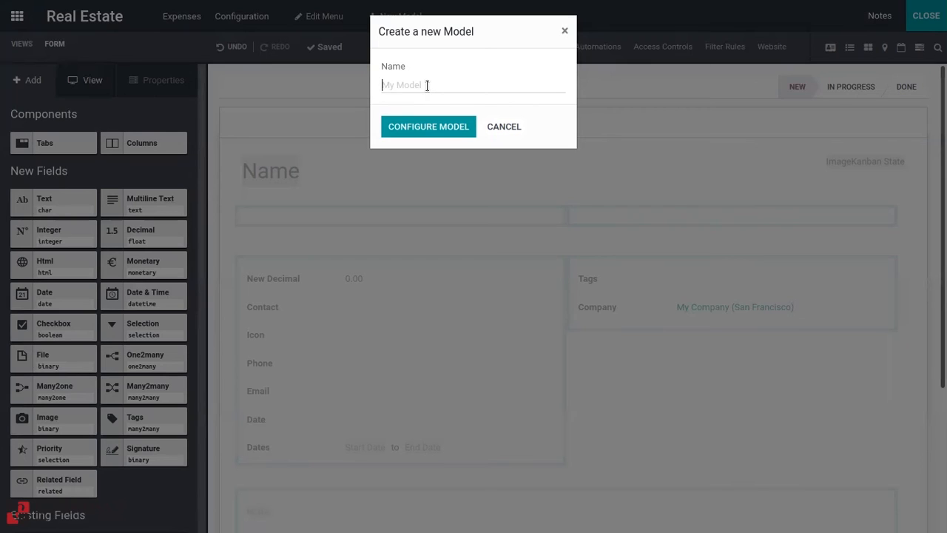
pyautogui.write('Finance')
pyautogui.click(440, 125)
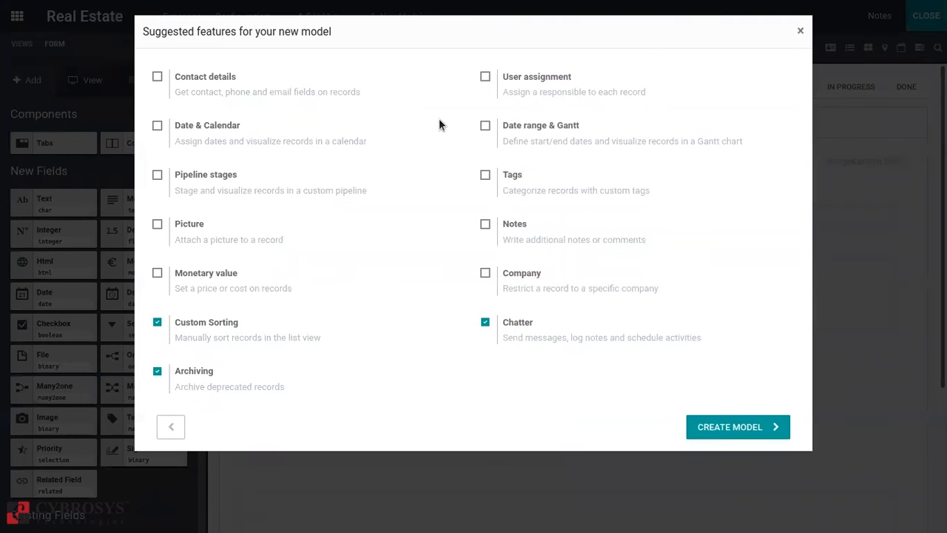
pyautogui.click(801, 33)
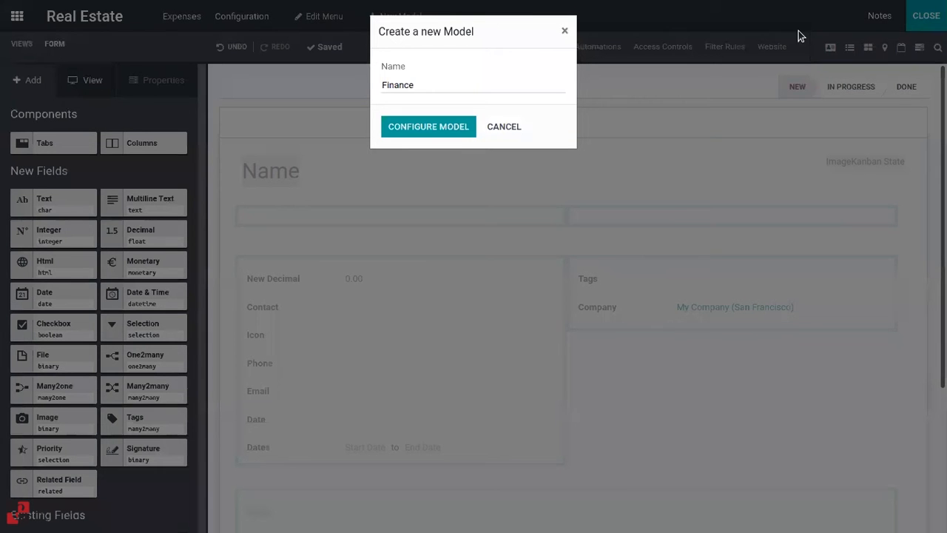
pyautogui.click(507, 128)
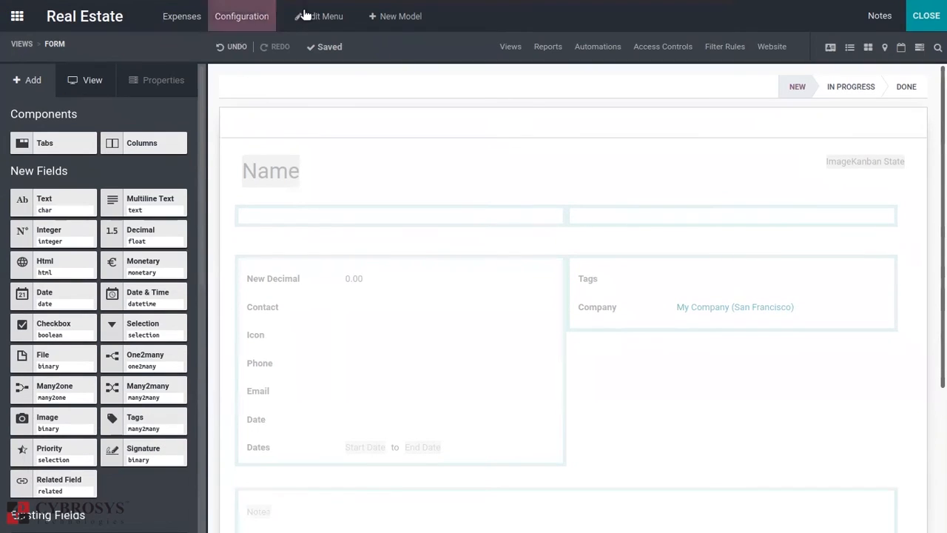
# Examine the Real Estate app's menu structure and the properties of the form's Name field.
pyautogui.click(305, 16)
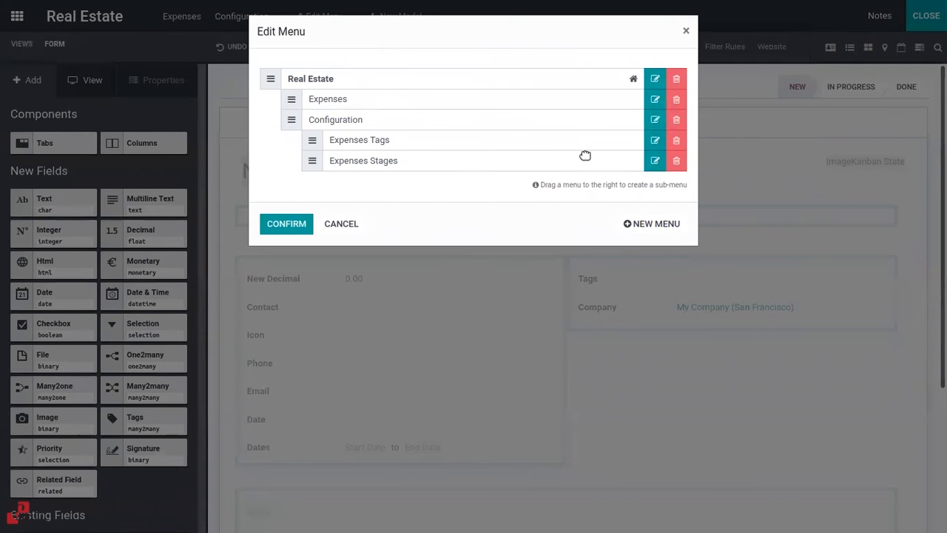
pyautogui.click(686, 32)
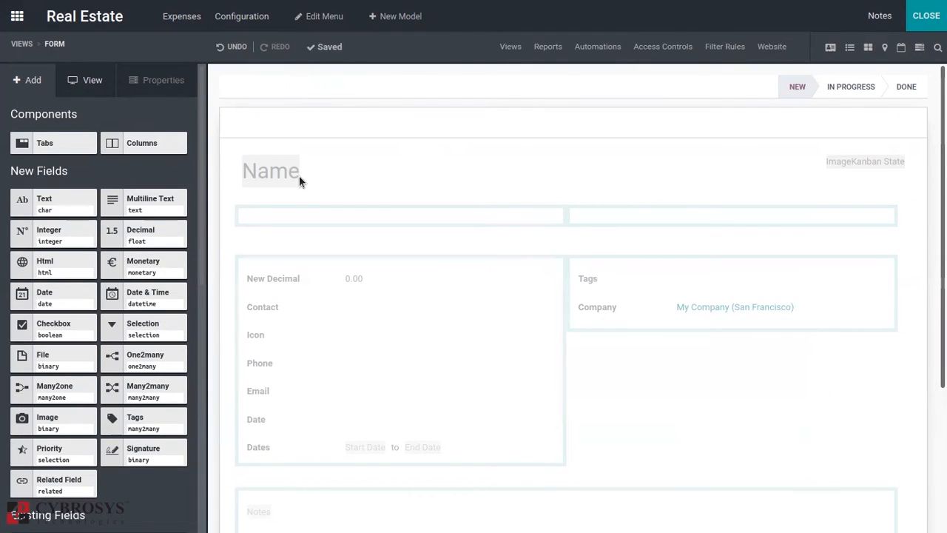
pyautogui.click(271, 170)
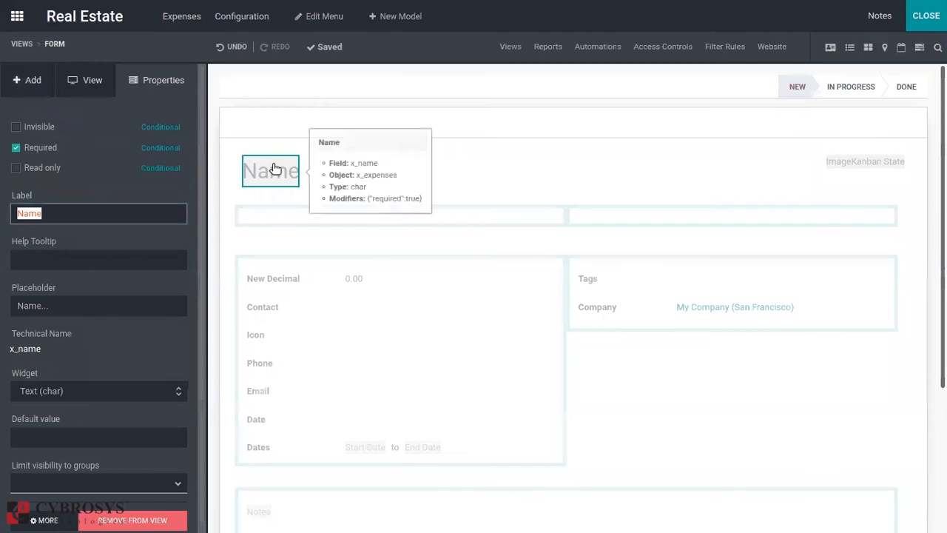
pyautogui.click(33, 77)
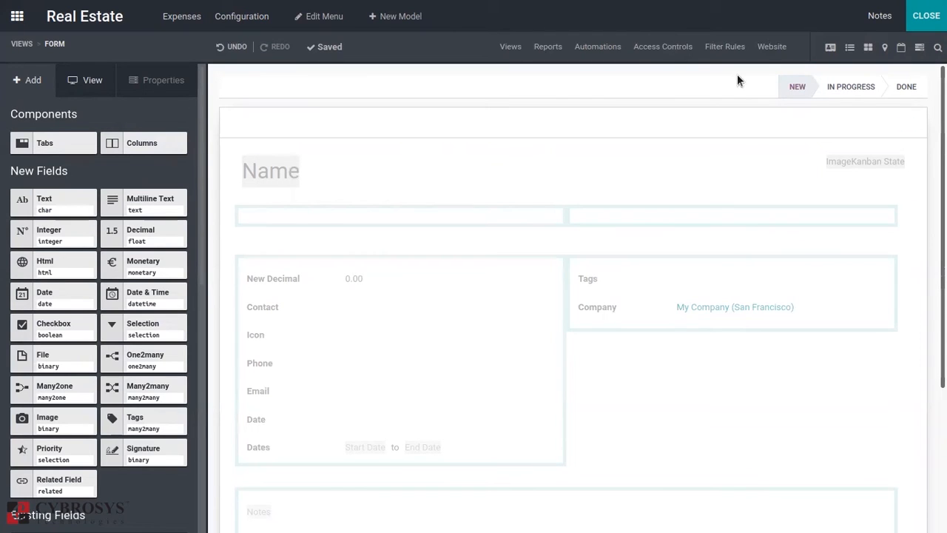
# Examine the Expenses model's List, Kanban, Map, Gantt and Calendar views, and the Image field's properties in Kanban.
pyautogui.click(849, 48)
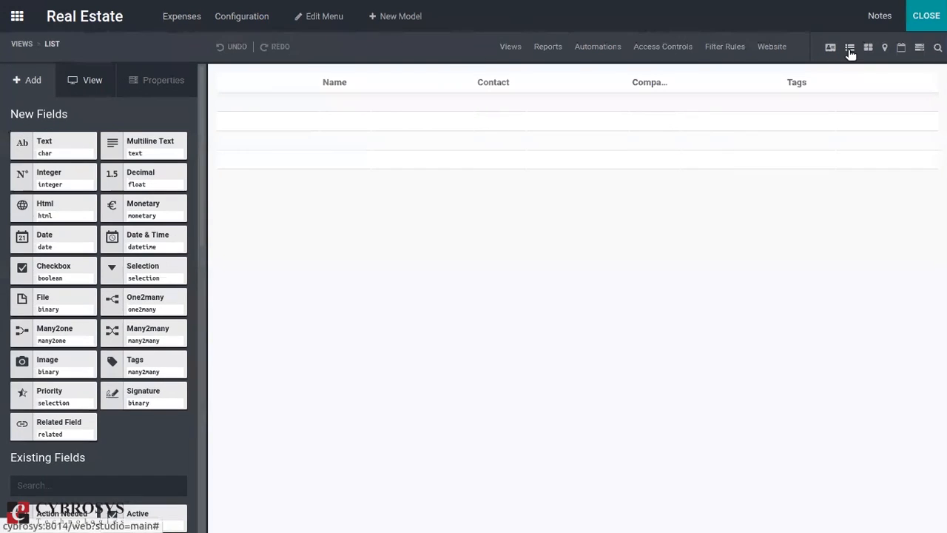
pyautogui.click(867, 48)
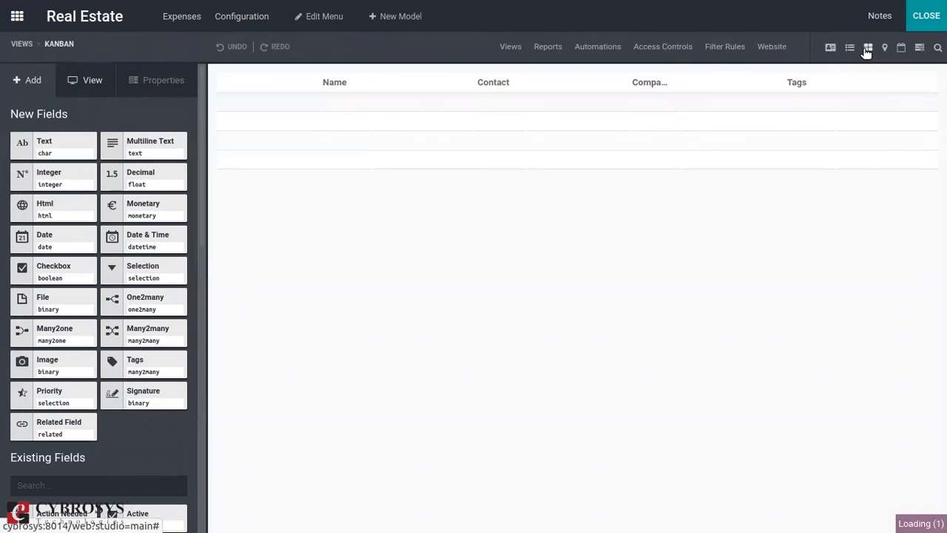
pyautogui.click(885, 49)
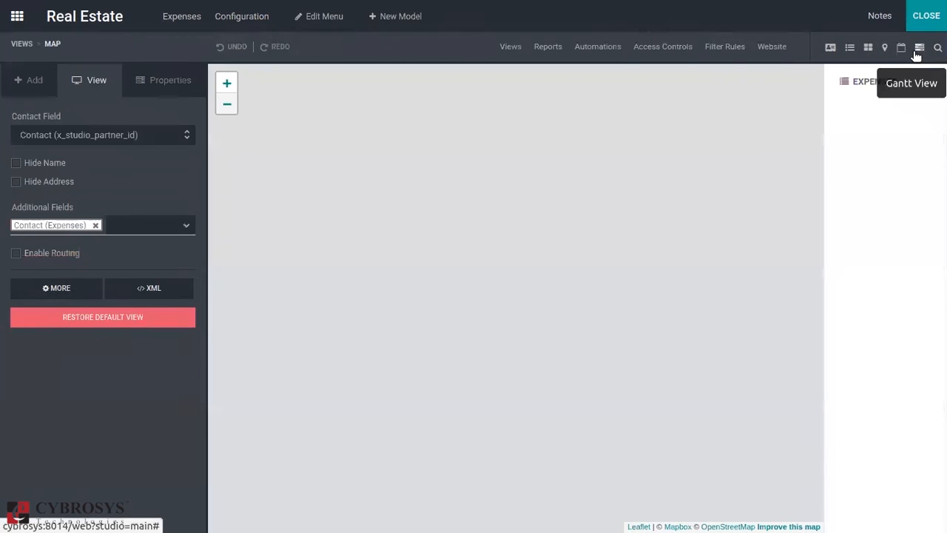
pyautogui.click(918, 49)
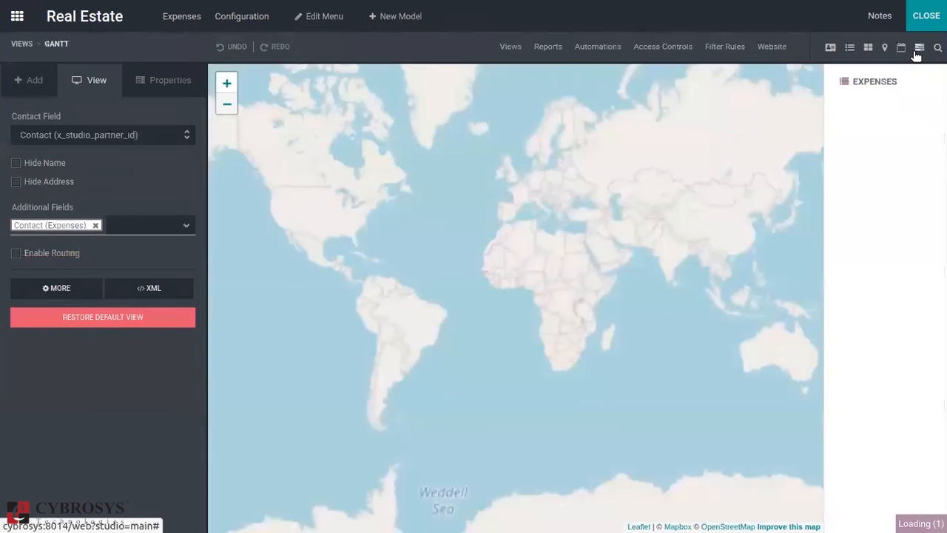
pyautogui.click(899, 49)
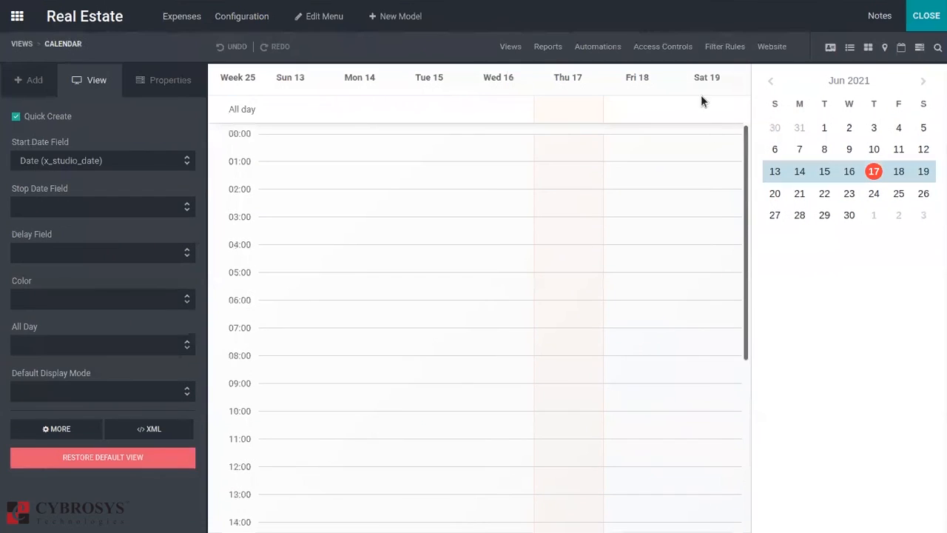
pyautogui.click(849, 53)
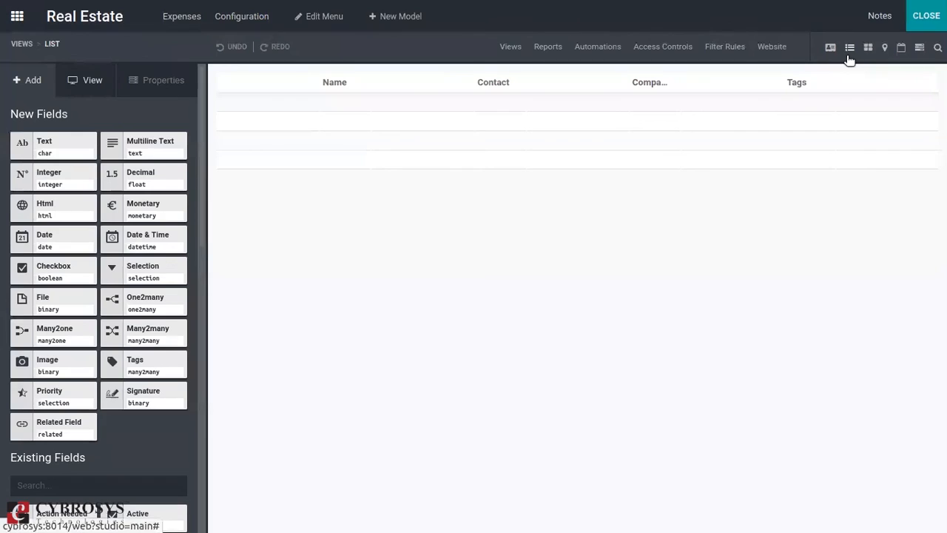
pyautogui.click(868, 46)
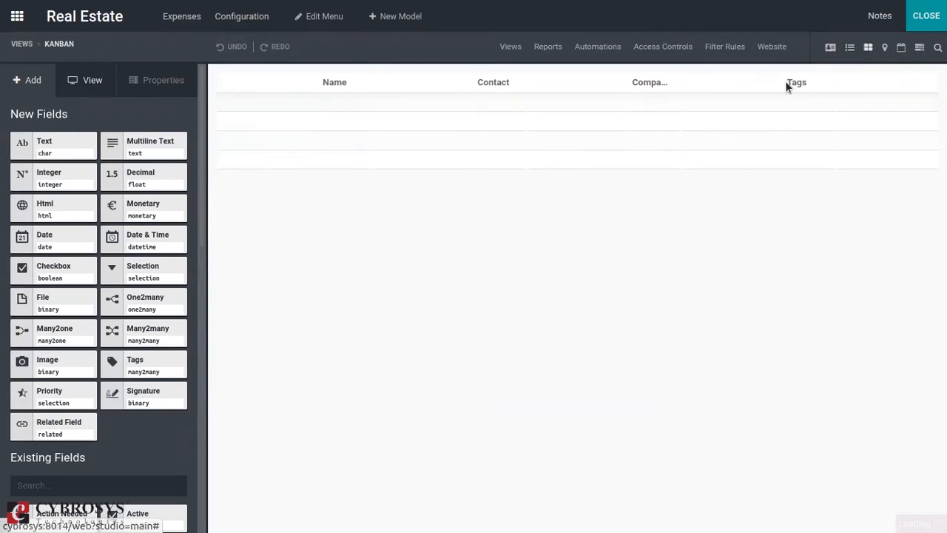
pyautogui.click(266, 98)
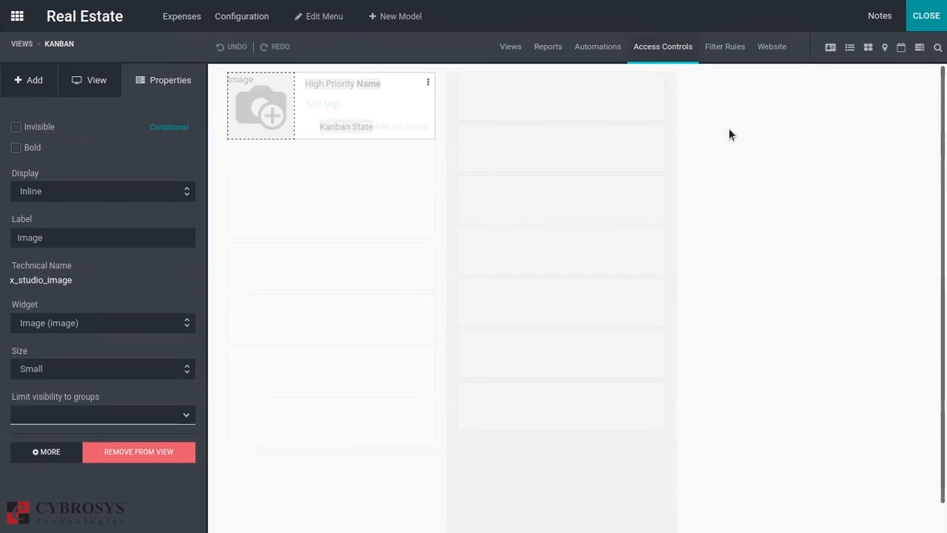
# Look through the views overview, the reports and the automated actions of the Expenses model.
pyautogui.click(510, 48)
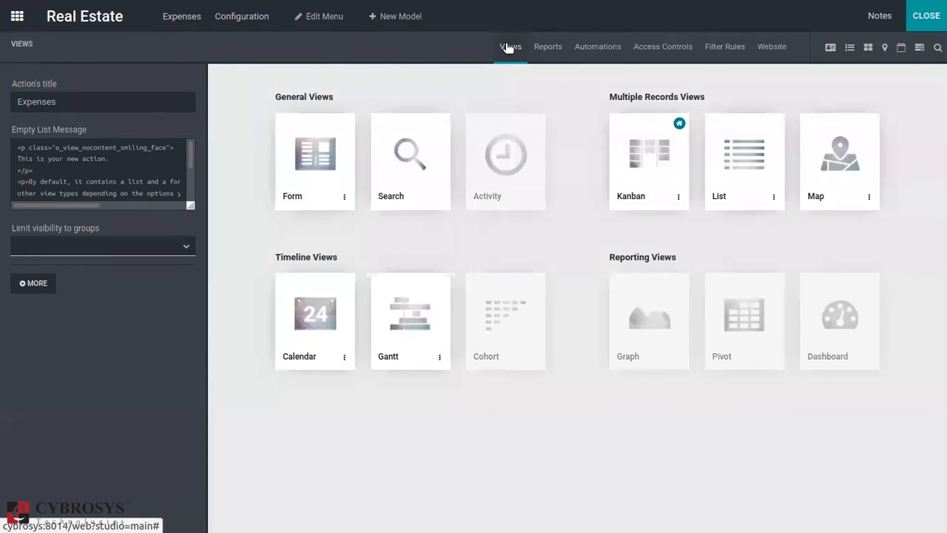
pyautogui.click(545, 46)
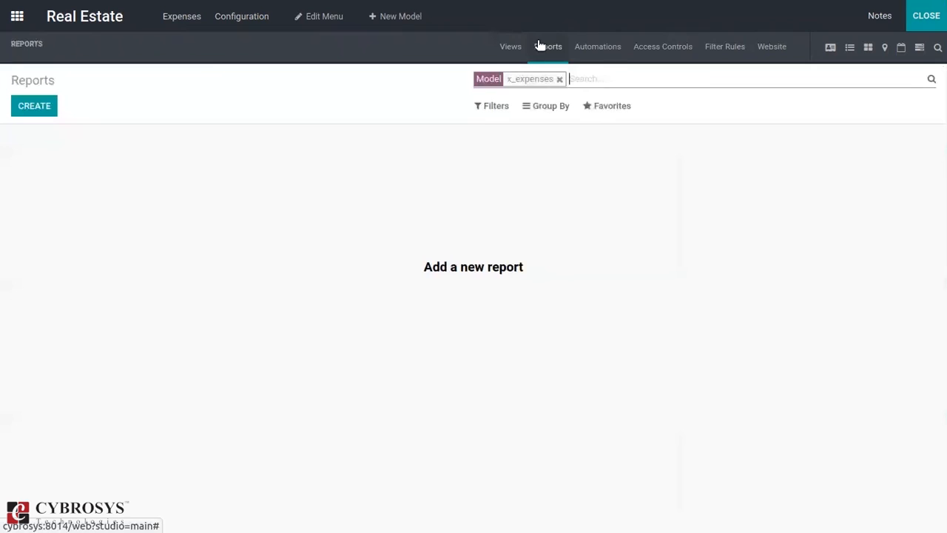
pyautogui.click(600, 49)
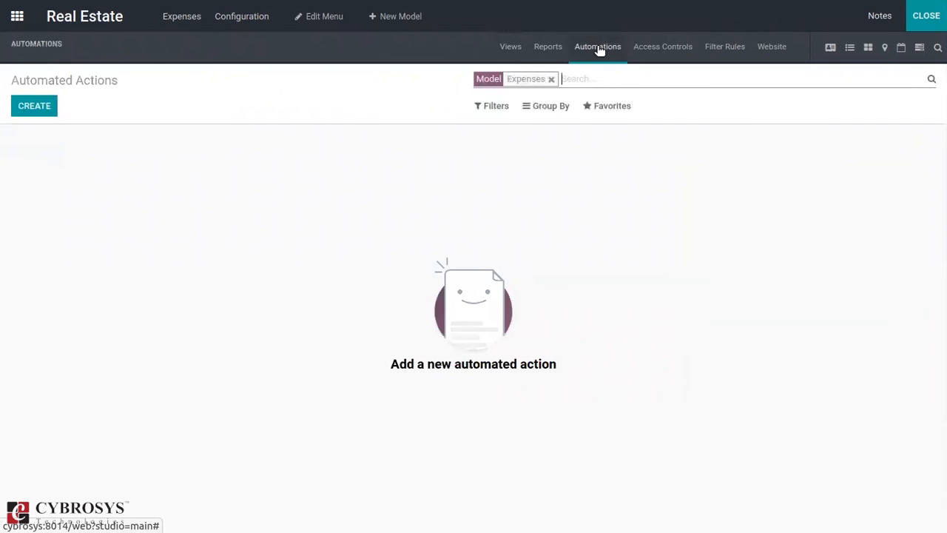
# Look through the access controls, filter rules and website forms of the Expenses model, and leave Studio.
pyautogui.click(649, 49)
pyautogui.click(714, 58)
pyautogui.click(772, 50)
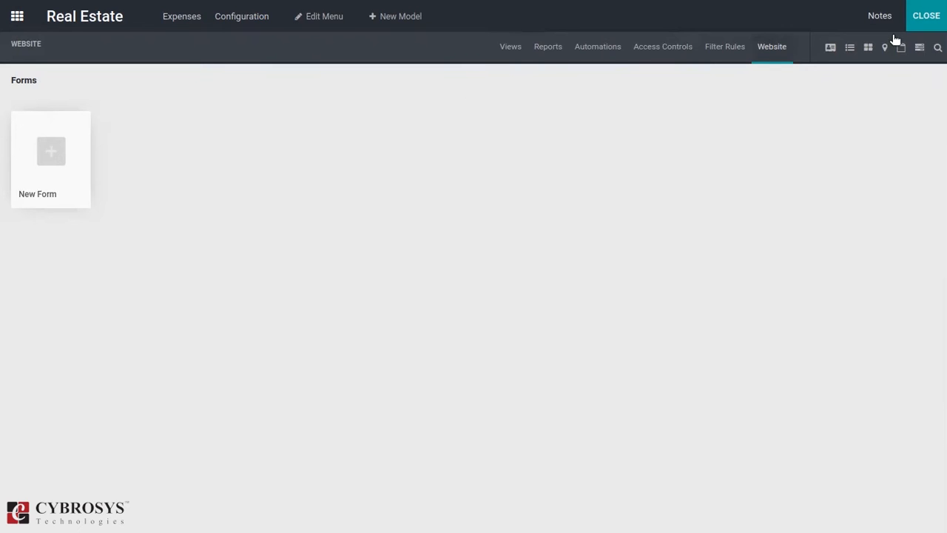
pyautogui.click(921, 19)
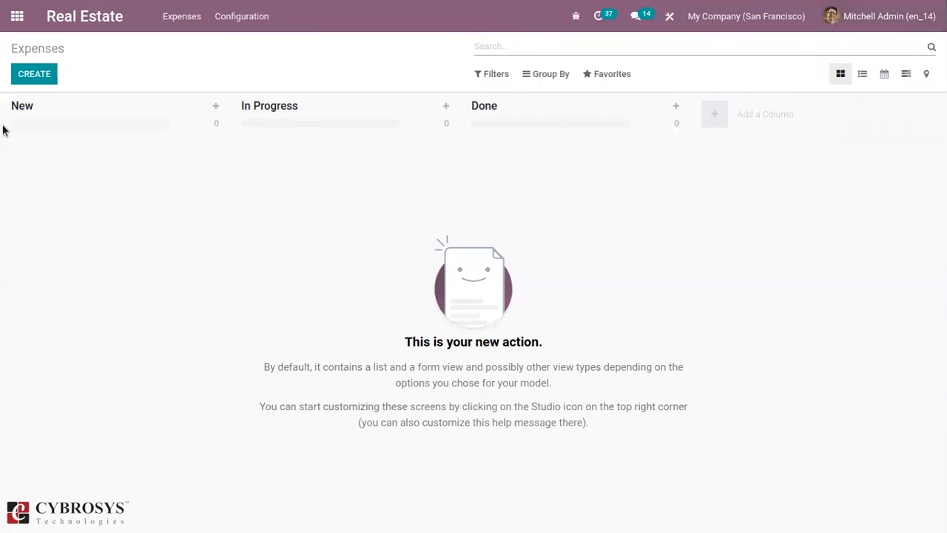
# Look over the installed apps on the home screen, both inside and outside Studio mode.
pyautogui.click(11, 14)
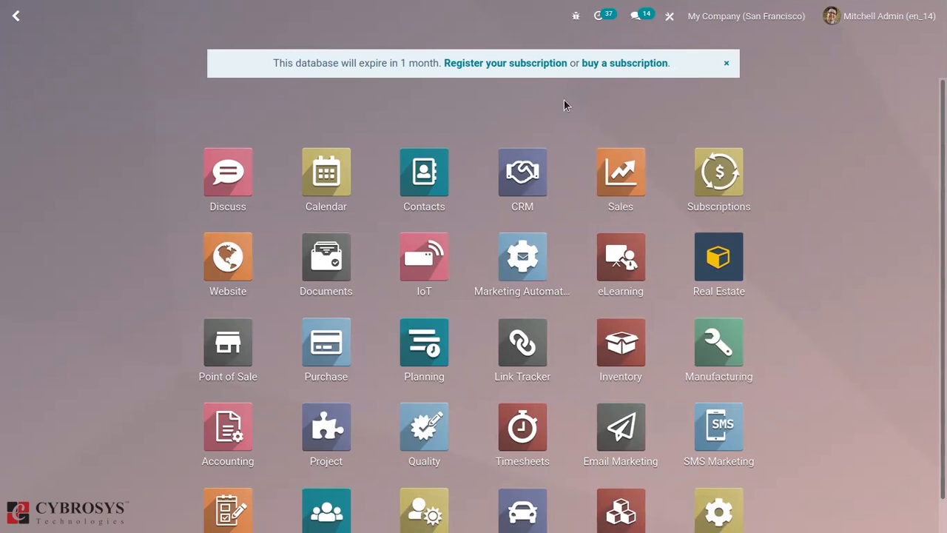
pyautogui.click(669, 15)
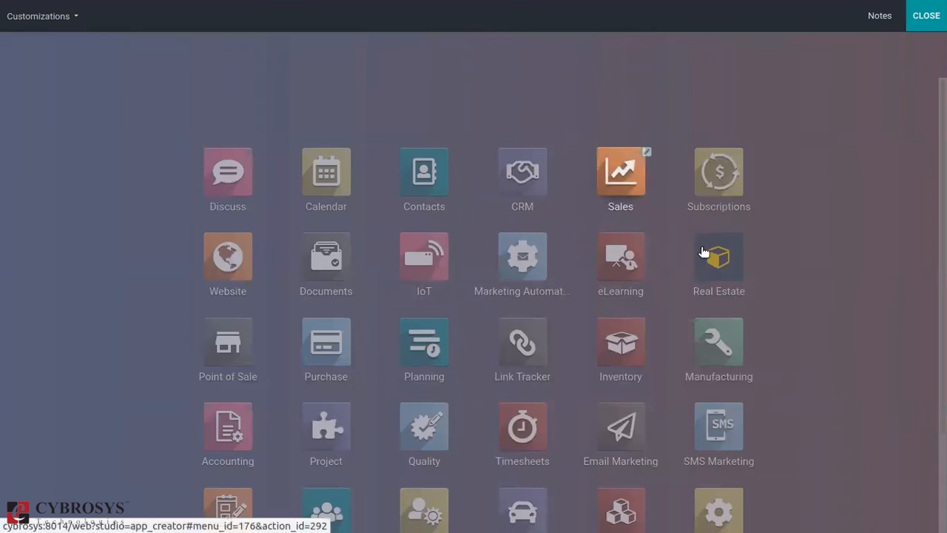
pyautogui.scroll(-2, 704, 252)
pyautogui.scroll(-1, 750, 363)
pyautogui.scroll(3, 751, 363)
pyautogui.moveTo(651, 50)
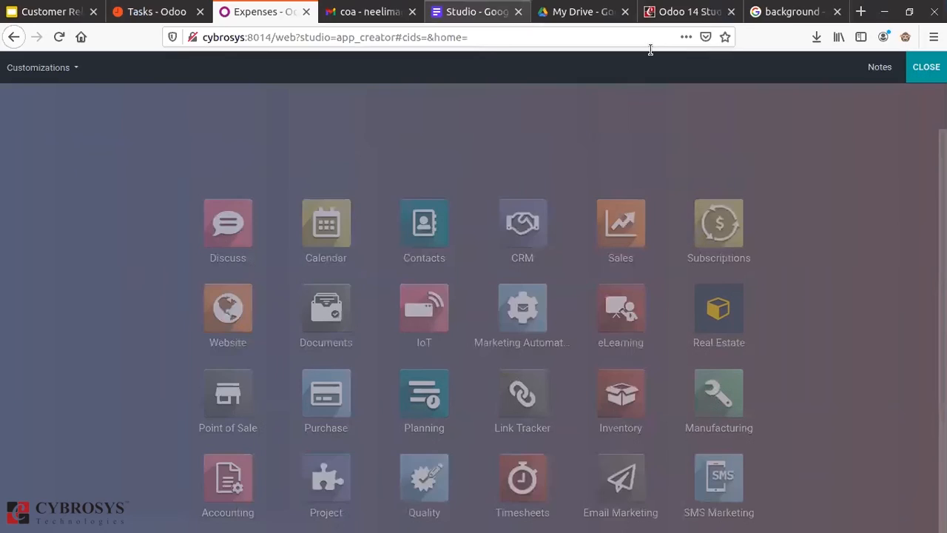
pyautogui.click(924, 19)
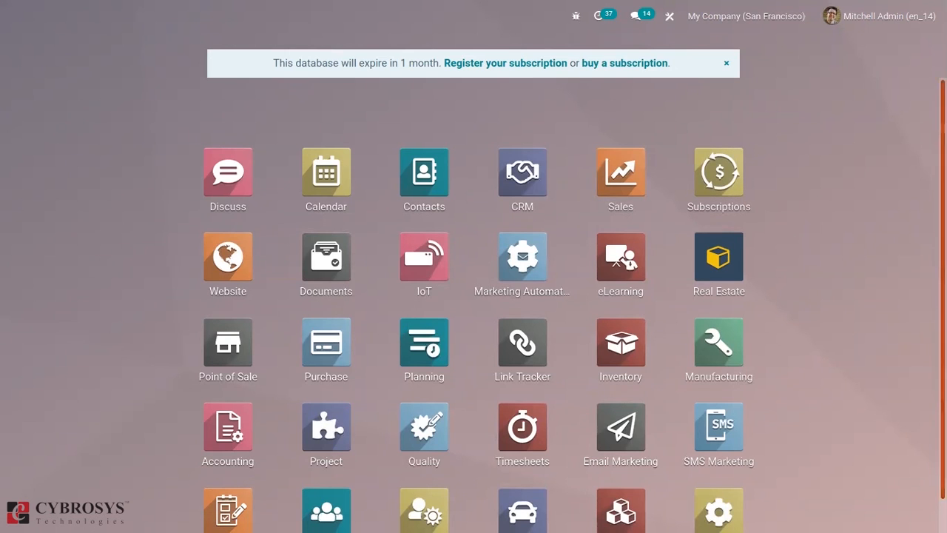
pyautogui.scroll(-1, 573, 307)
pyautogui.scroll(1, 573, 316)
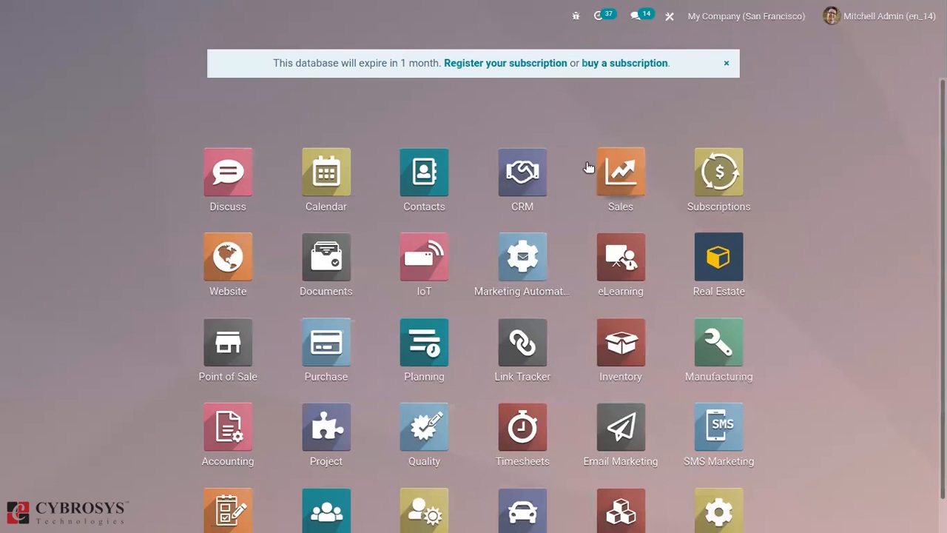
# Browse the quotations in the Sales app and view a locked order of Registered Customer.
pyautogui.click(618, 167)
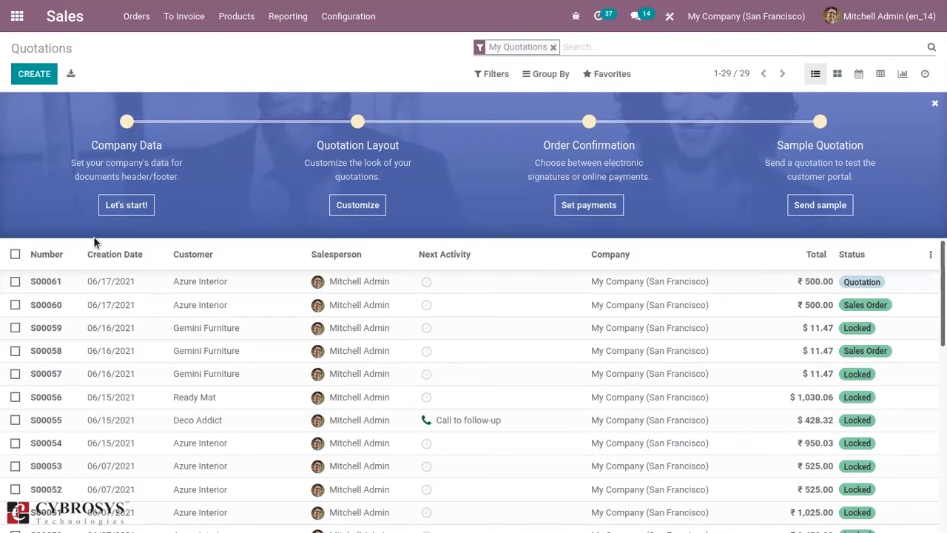
pyautogui.scroll(-5, 563, 381)
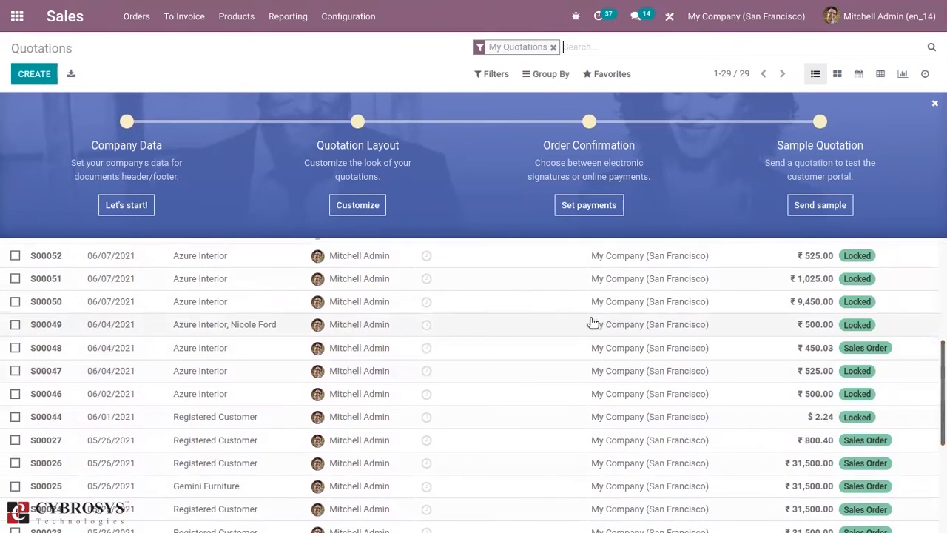
pyautogui.click(192, 414)
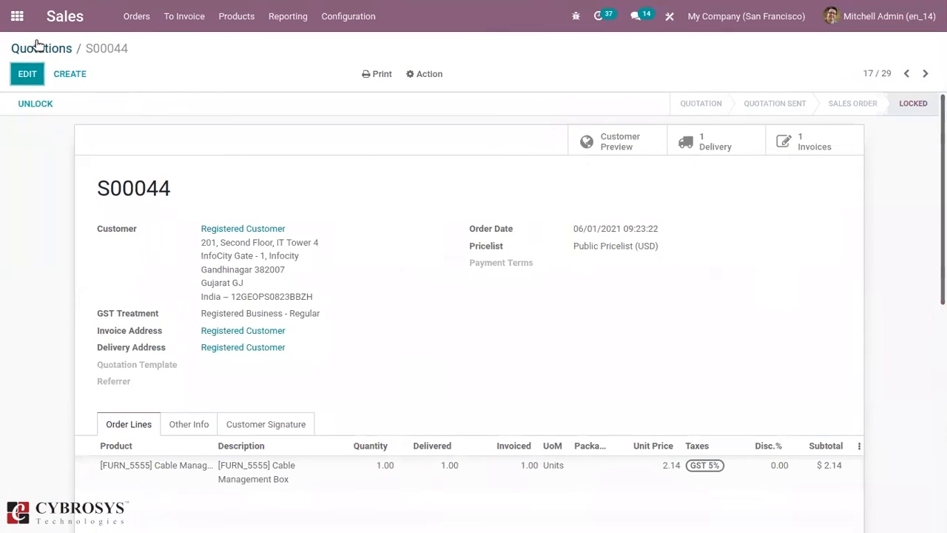
pyautogui.click(37, 47)
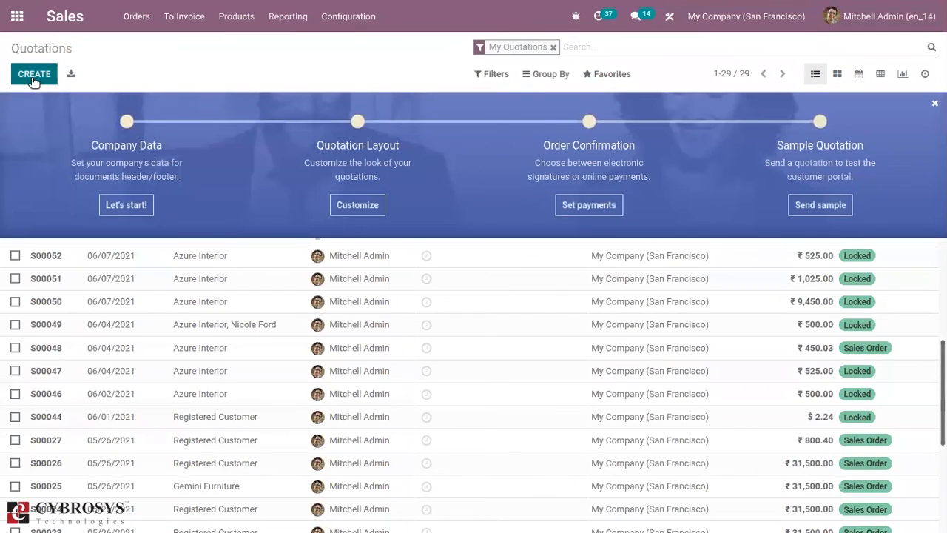
# Create and save a quotation for customer Azure Interior with the product [E-COM11] Cabinet with Doors.
pyautogui.click(33, 75)
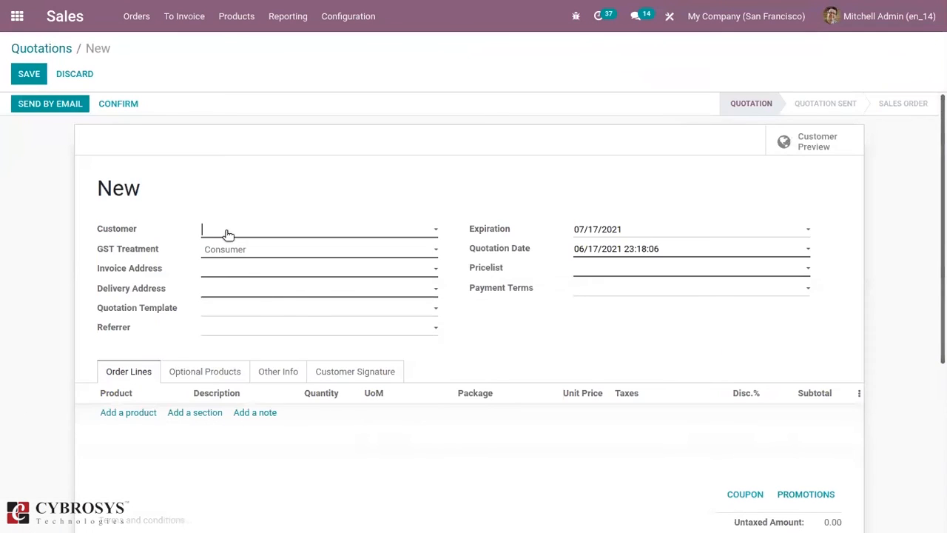
pyautogui.click(226, 231)
pyautogui.click(254, 252)
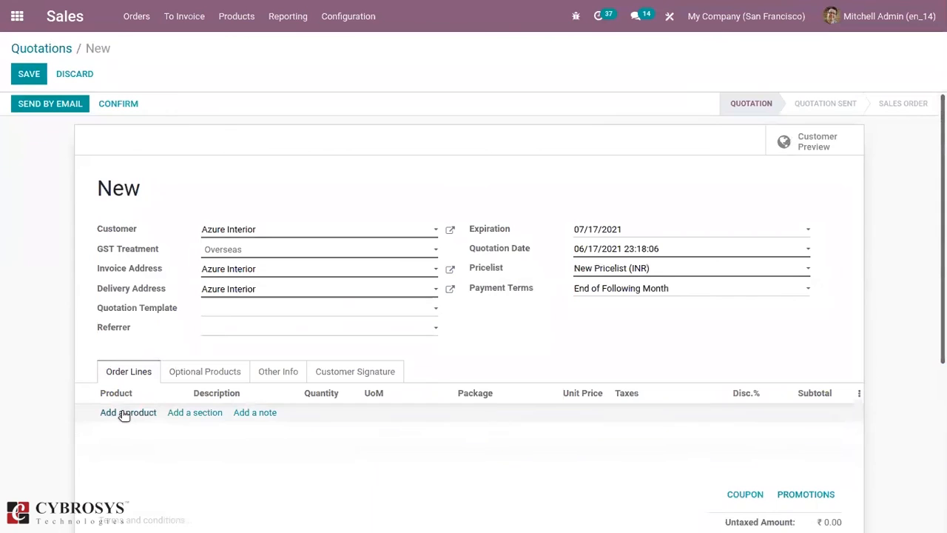
pyautogui.click(124, 412)
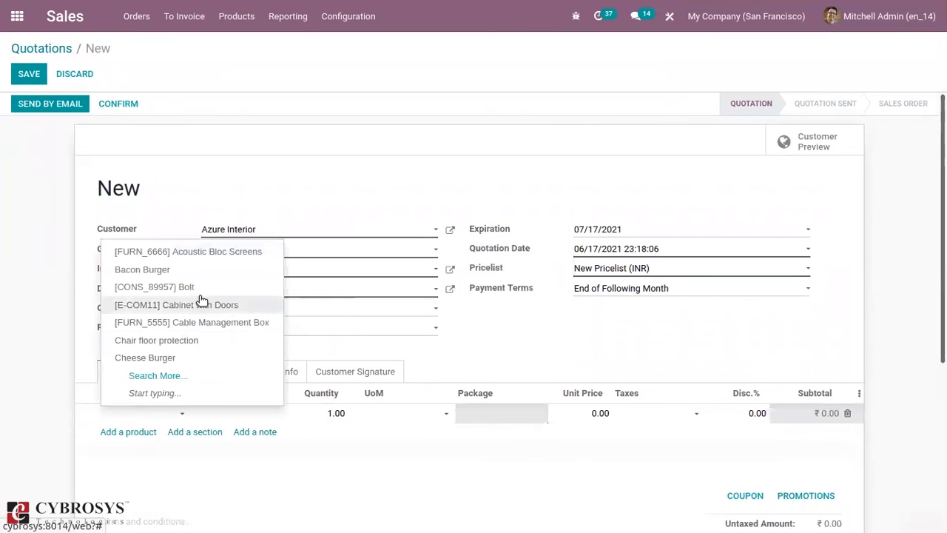
pyautogui.click(202, 304)
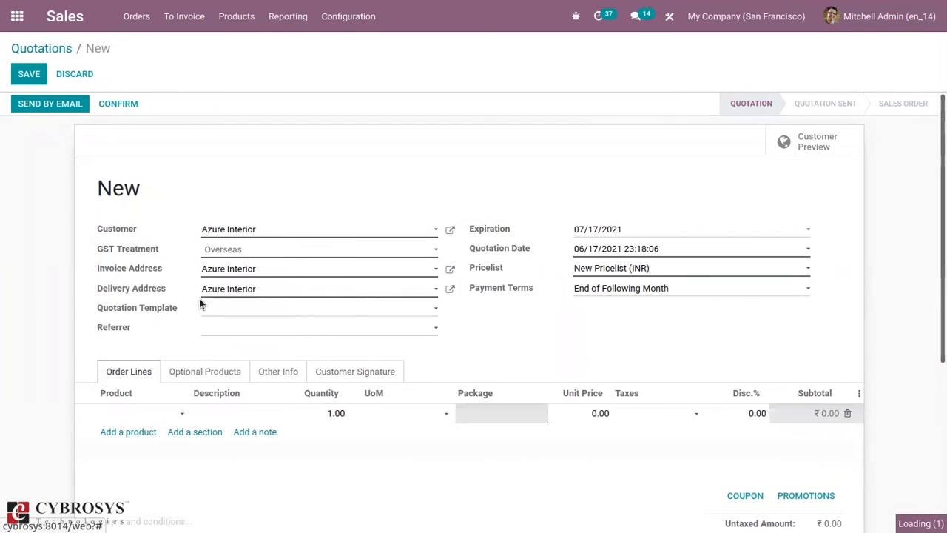
pyautogui.click(29, 74)
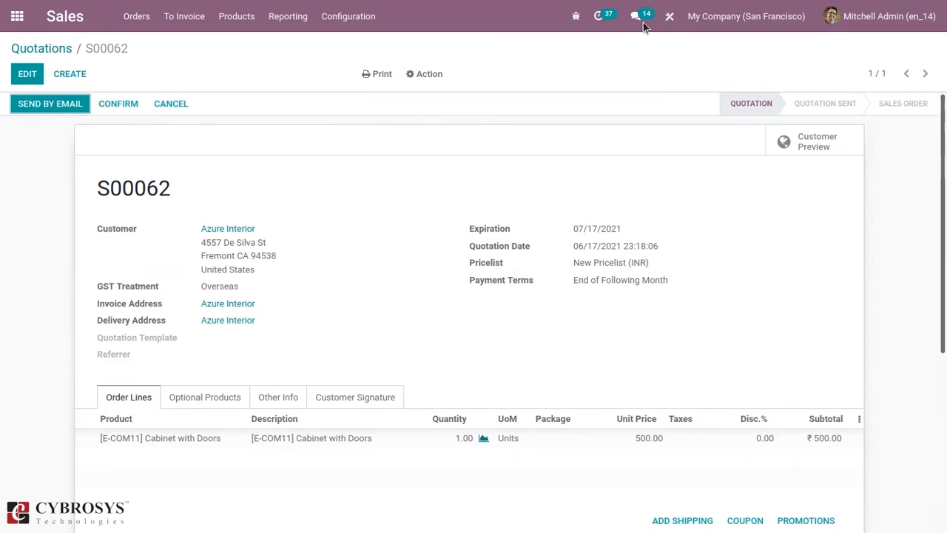
# Open the quotation form in Studio and examine the properties of Customer, Expiration, the Pricelist label and the date column, plus the view settings.
pyautogui.click(670, 20)
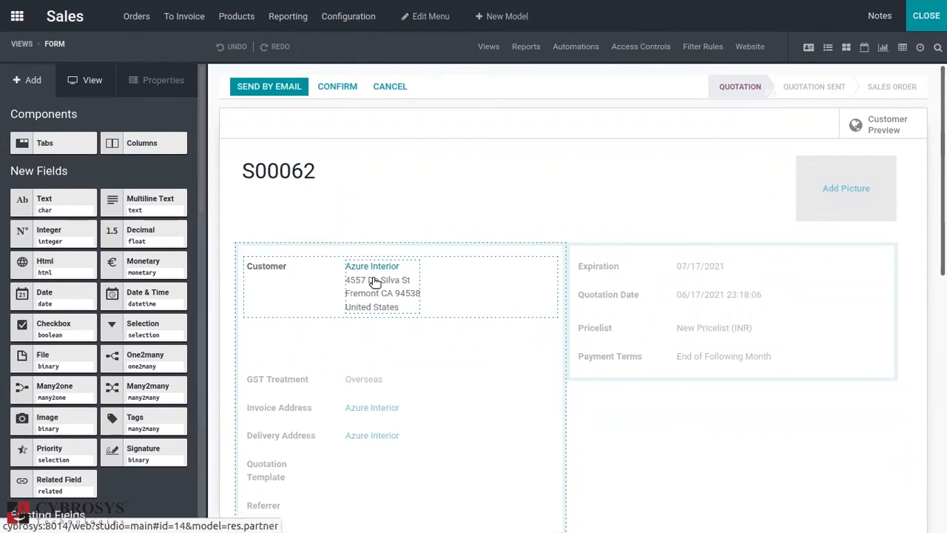
pyautogui.click(358, 284)
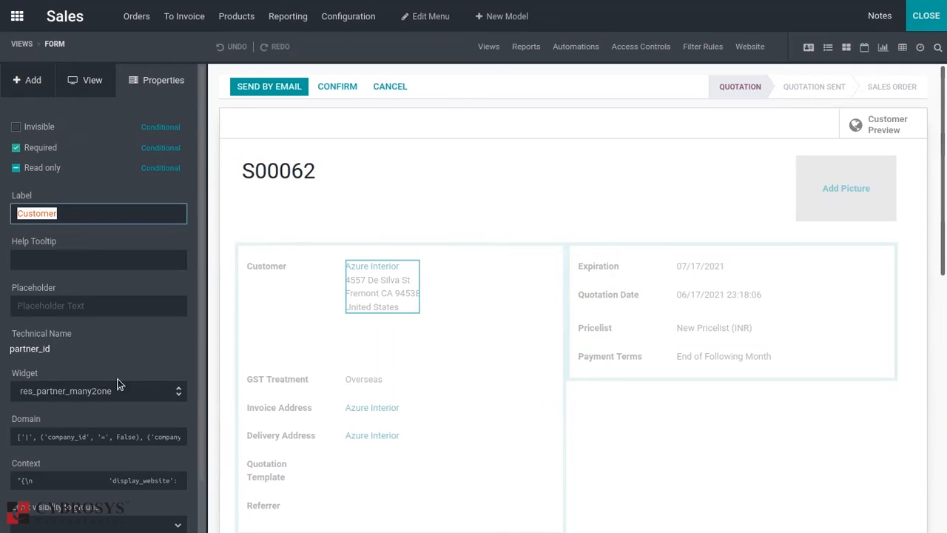
pyautogui.scroll(-1, 200, 282)
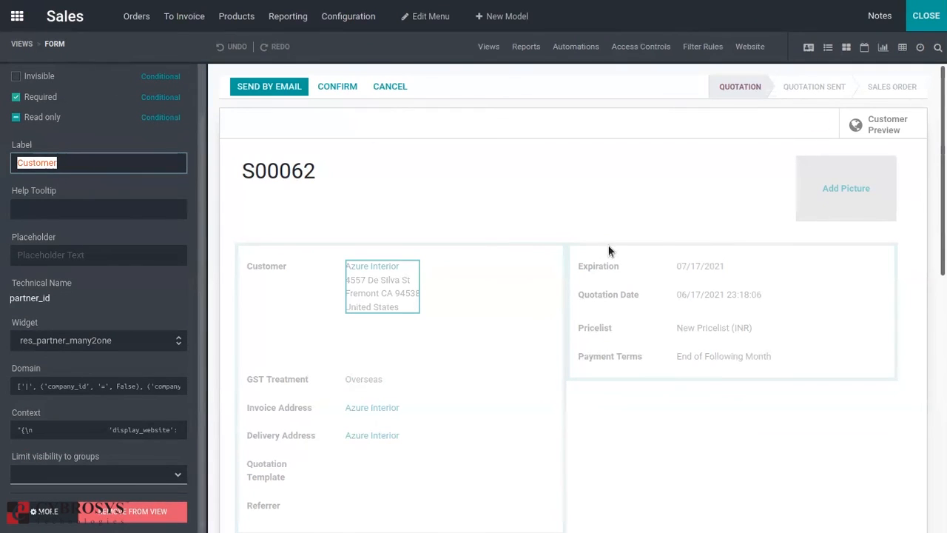
pyautogui.click(608, 265)
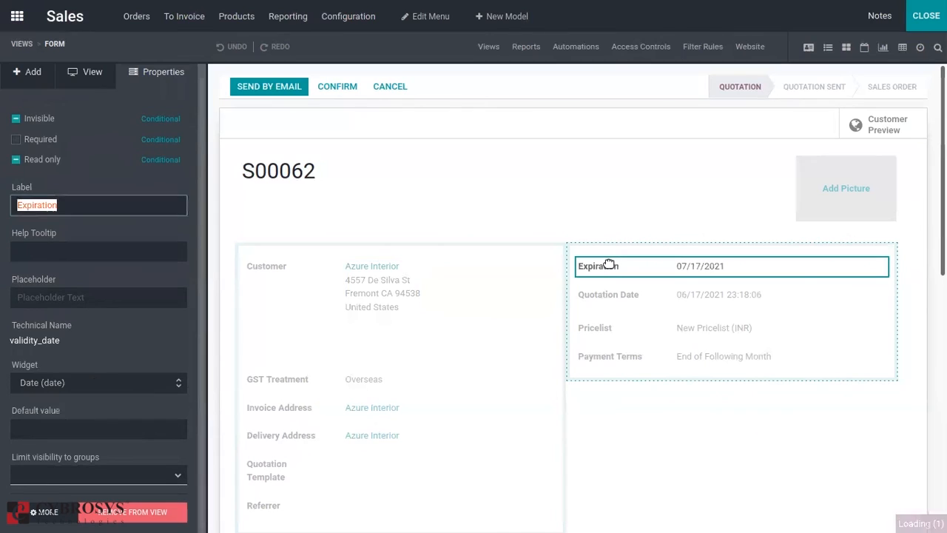
pyautogui.click(615, 331)
pyautogui.click(599, 328)
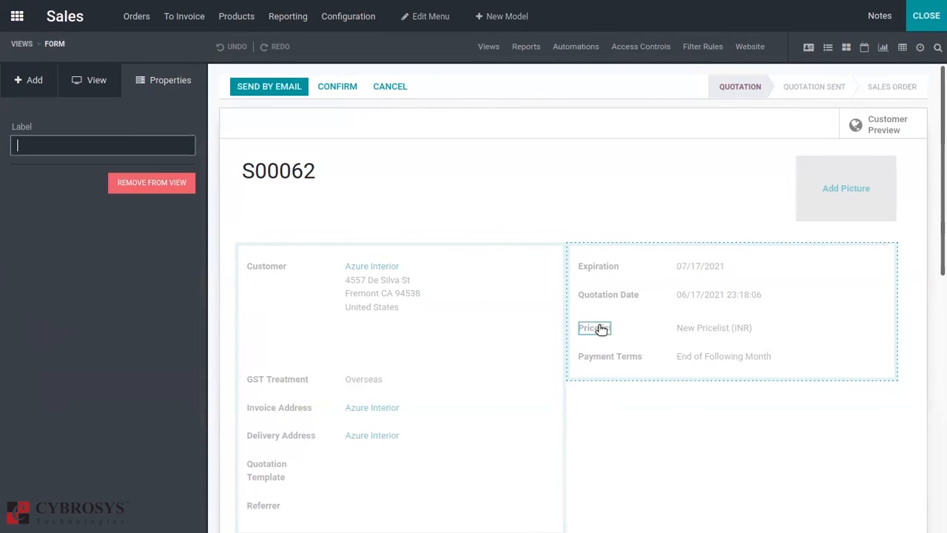
pyautogui.click(644, 246)
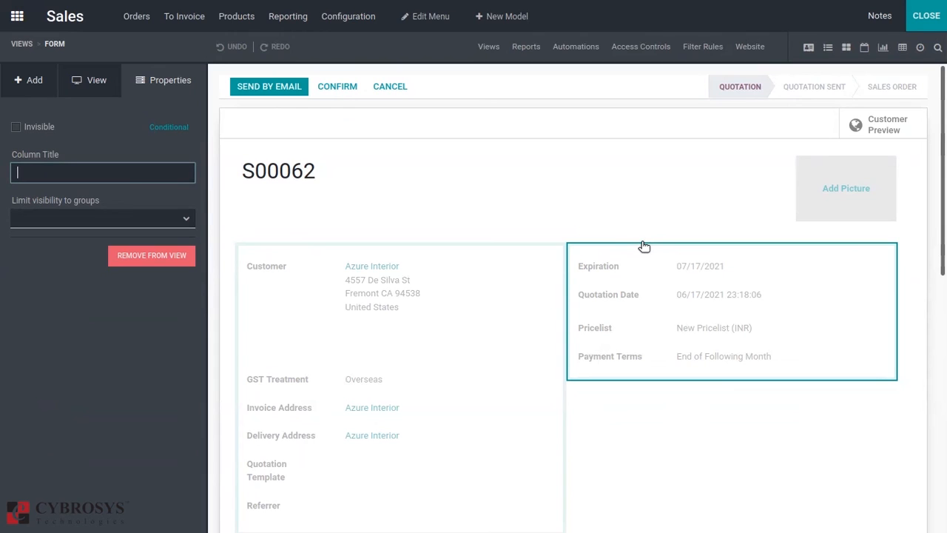
pyautogui.click(74, 80)
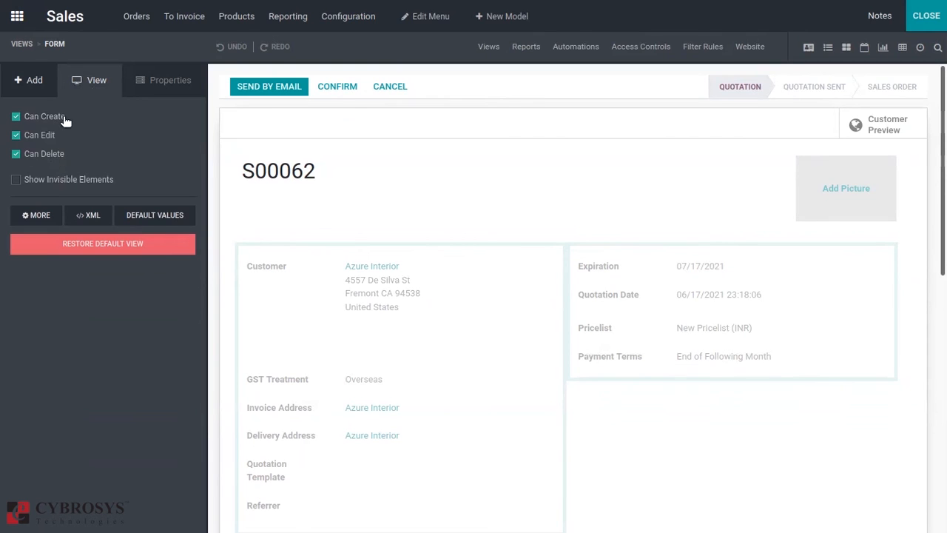
# Add a new Decimal field below Customer in the quotation form.
pyautogui.click(27, 79)
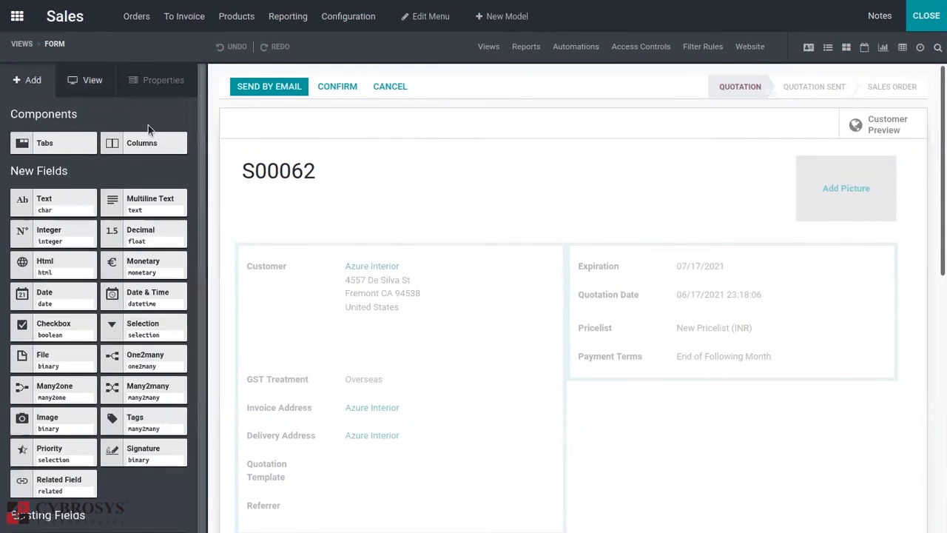
pyautogui.moveTo(146, 242); pyautogui.dragTo(295, 351)
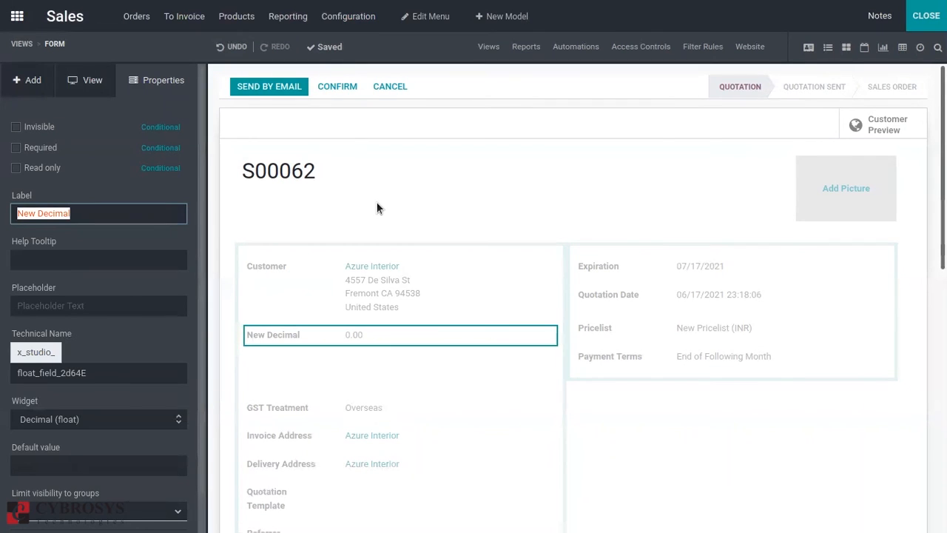
# Enable the Rainbow Effect on the quotation form's Confirm button with Medium fadeout speed, and leave Studio.
pyautogui.click(337, 88)
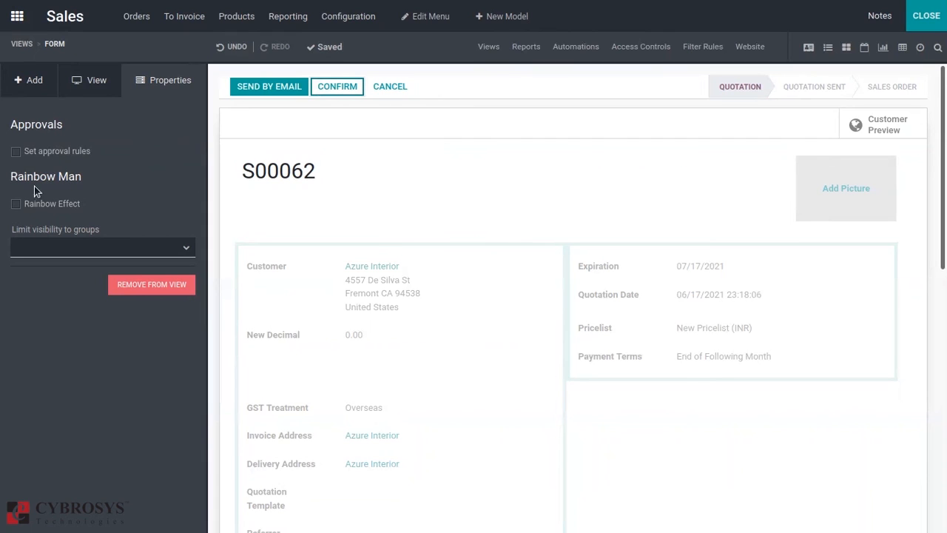
pyautogui.click(16, 204)
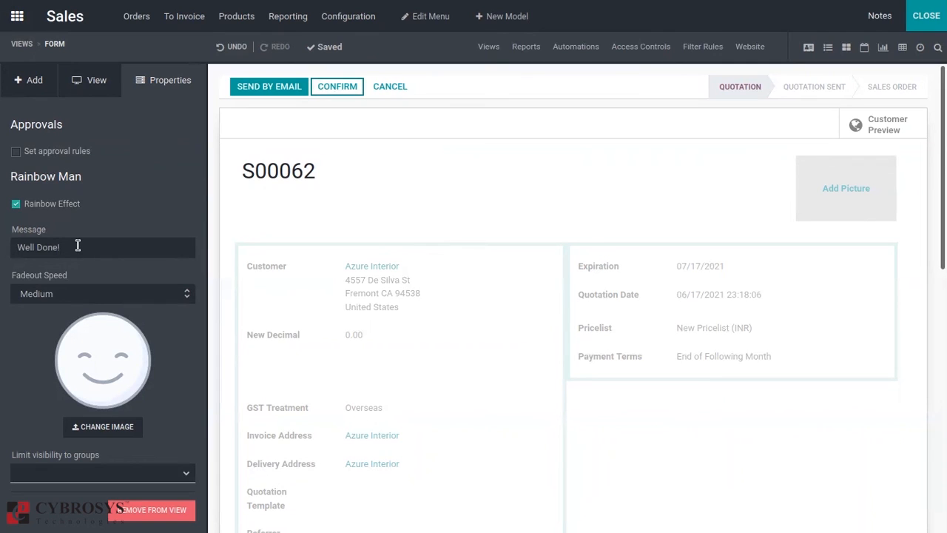
pyautogui.click(67, 302)
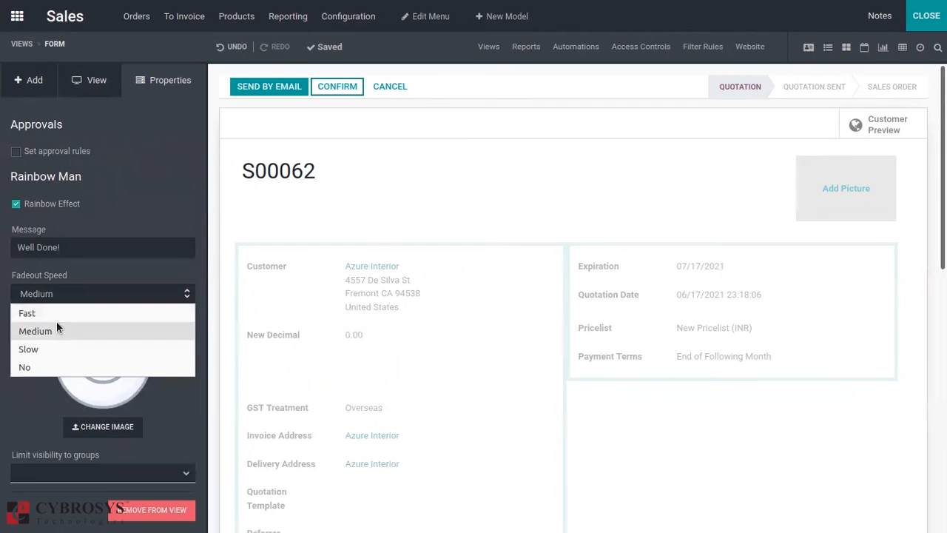
pyautogui.click(52, 330)
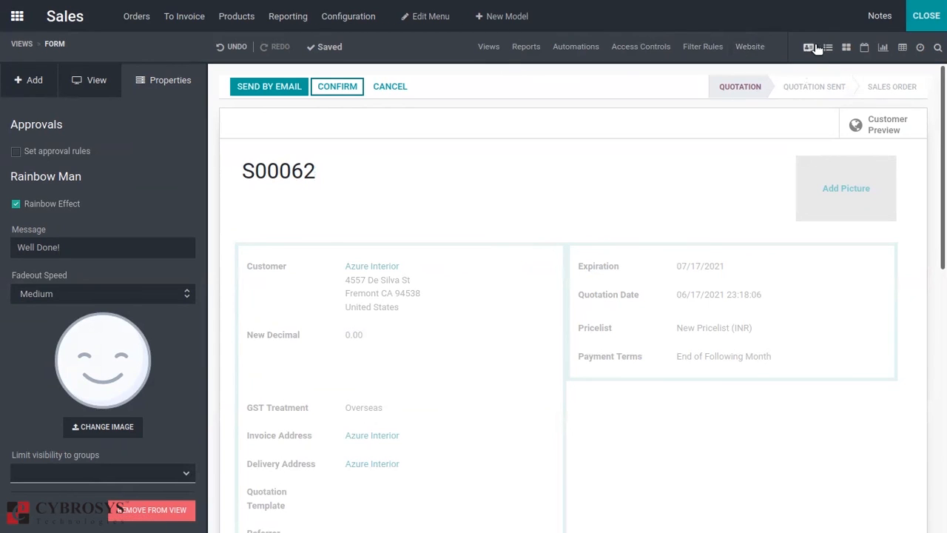
pyautogui.click(928, 24)
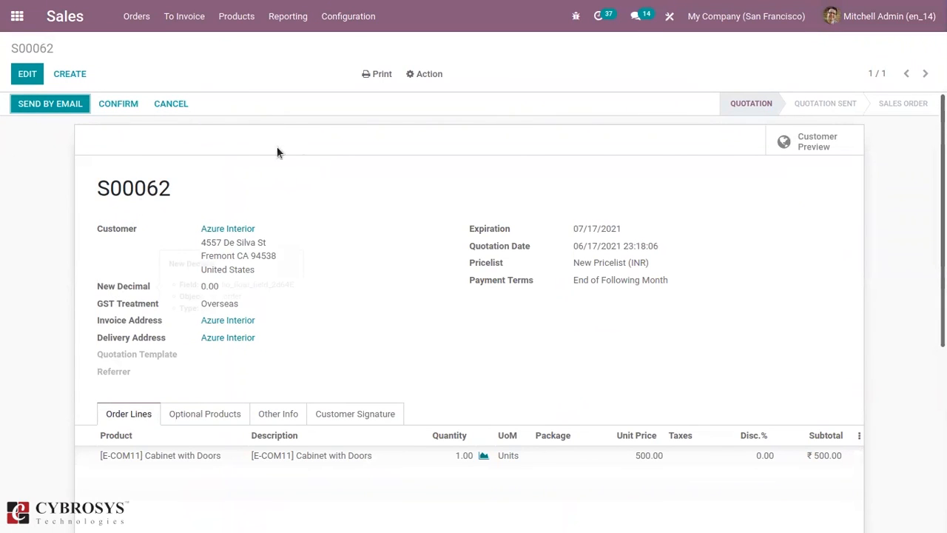
# Confirm the Azure Interior quotation, and return the resulting order to the quotation stage by unlocking and cancelling it.
pyautogui.click(116, 103)
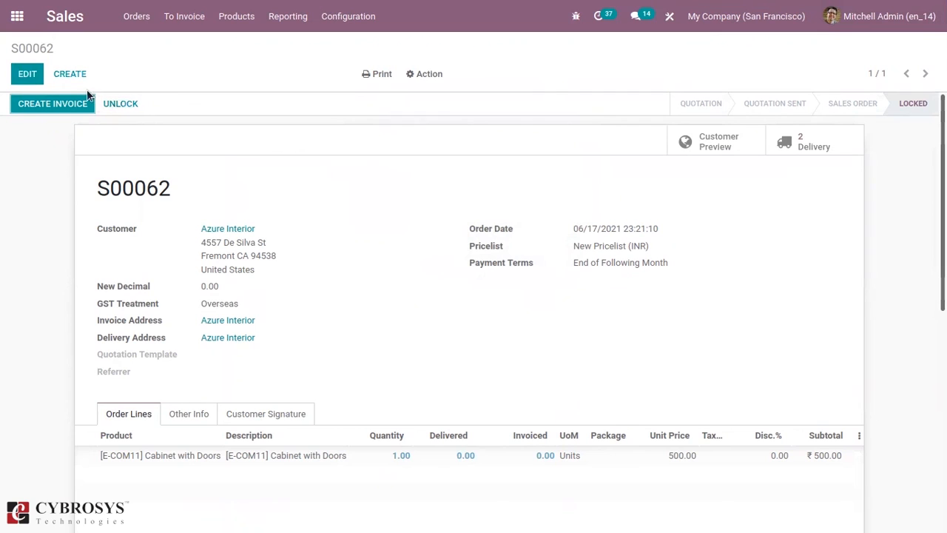
pyautogui.click(110, 103)
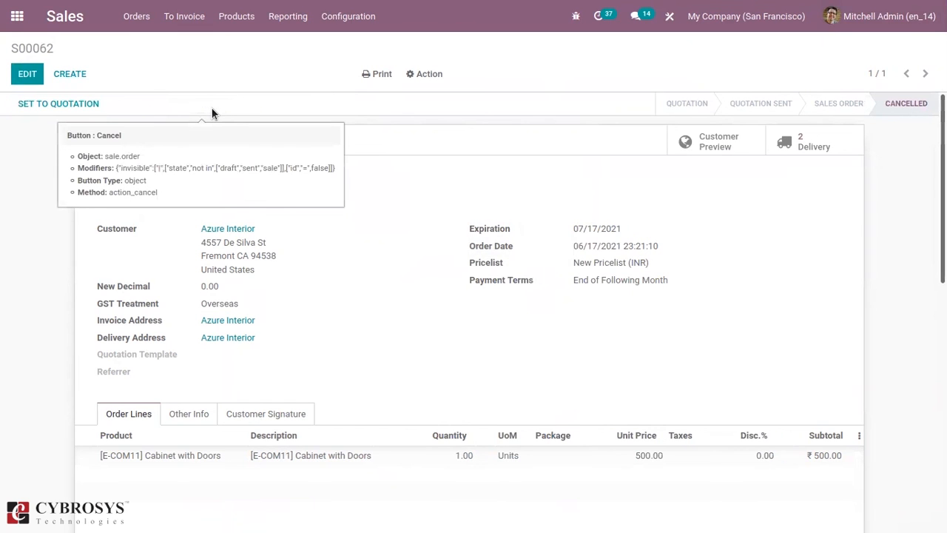
pyautogui.click(68, 107)
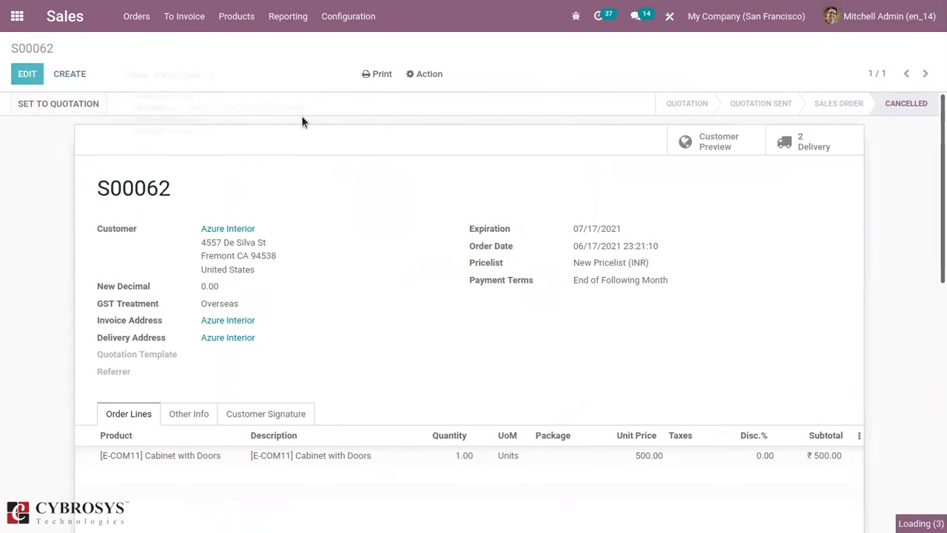
# Reopen the quotation form in Studio and examine the Confirm button's approval and Rainbow Man properties.
pyautogui.click(672, 17)
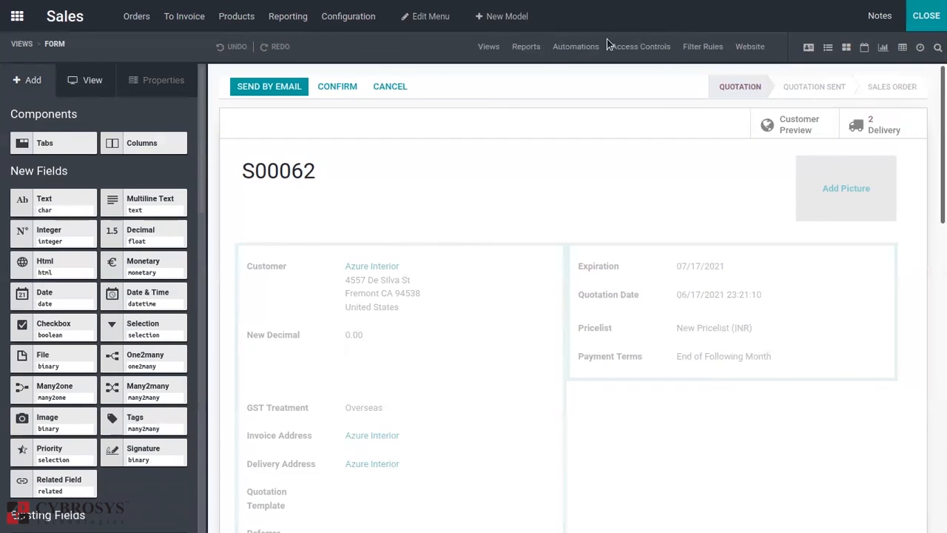
pyautogui.click(339, 87)
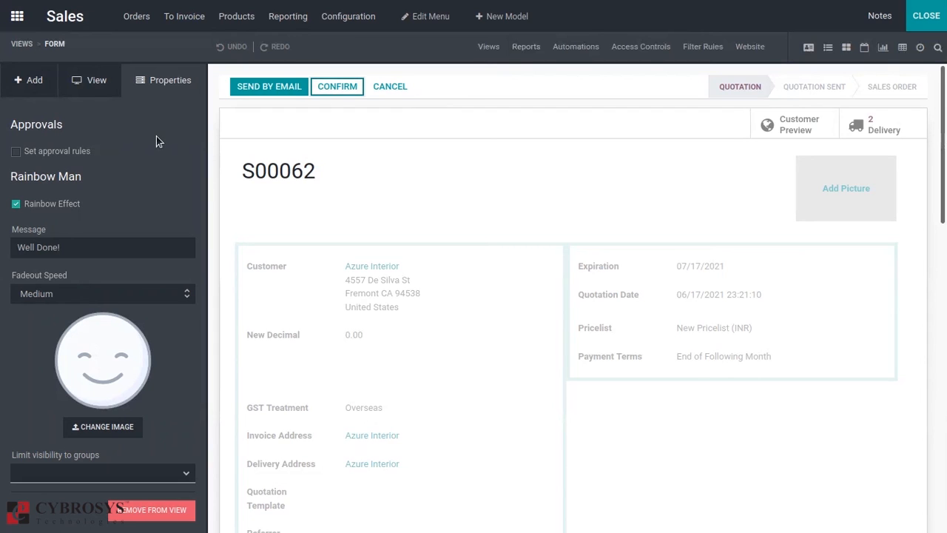
# Open the PRO-FORMA Invoice report from the Sales reports, dismiss the error, and examine its report settings.
pyautogui.moveTo(427, 132)
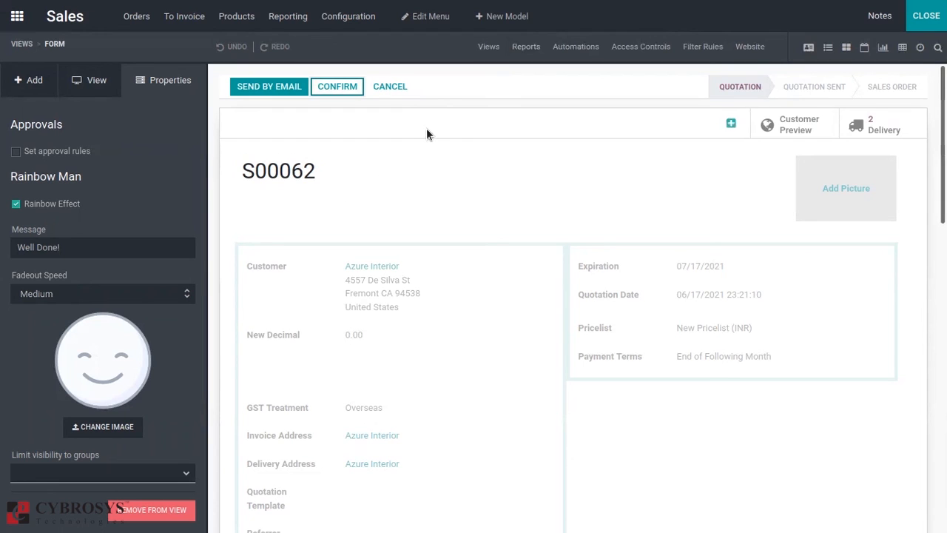
pyautogui.click(524, 46)
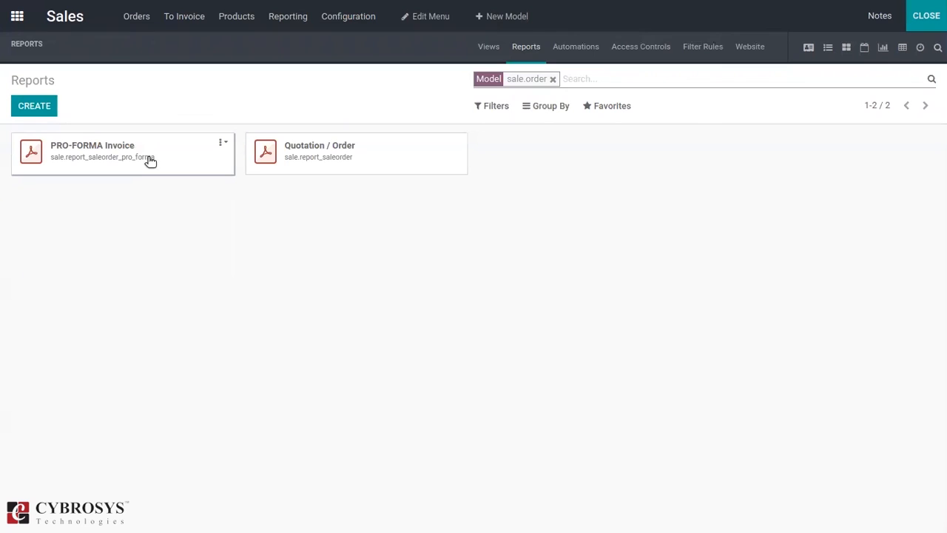
pyautogui.click(207, 157)
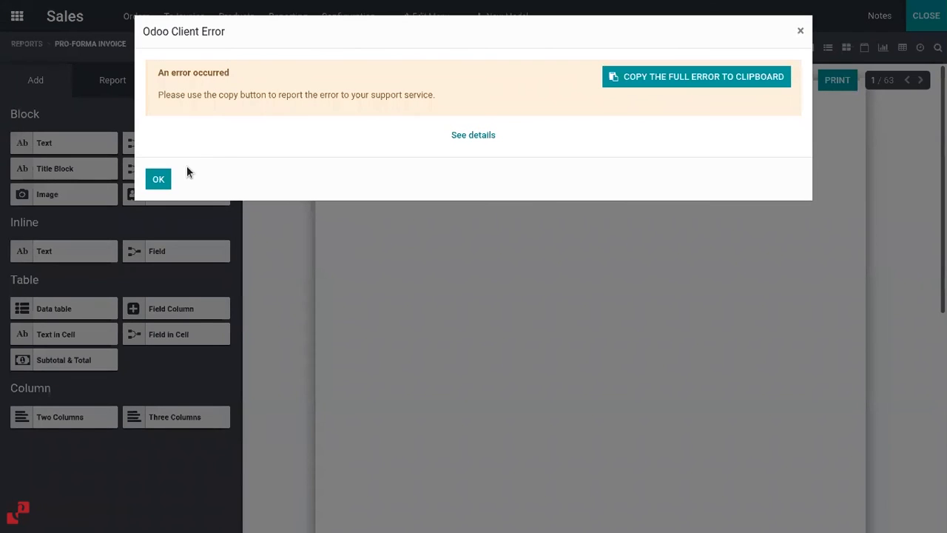
pyautogui.click(159, 179)
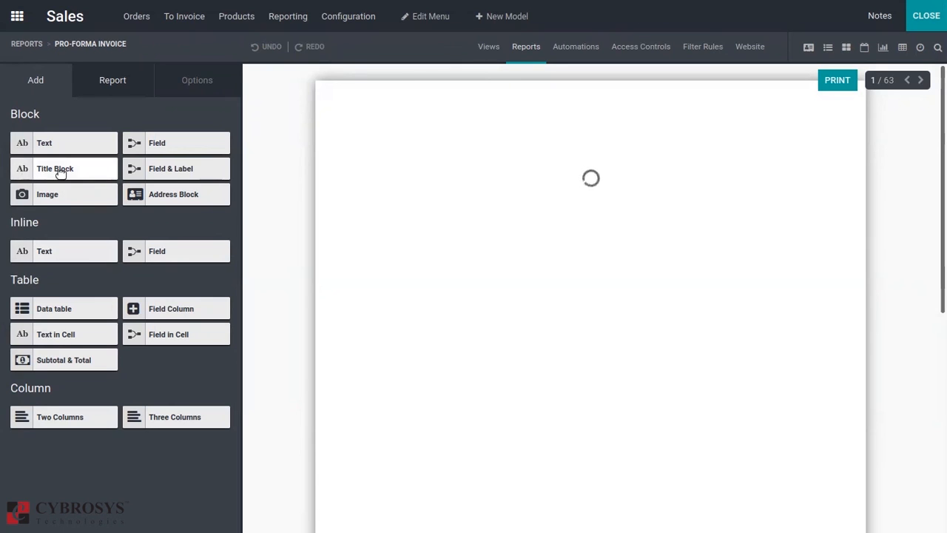
pyautogui.click(90, 78)
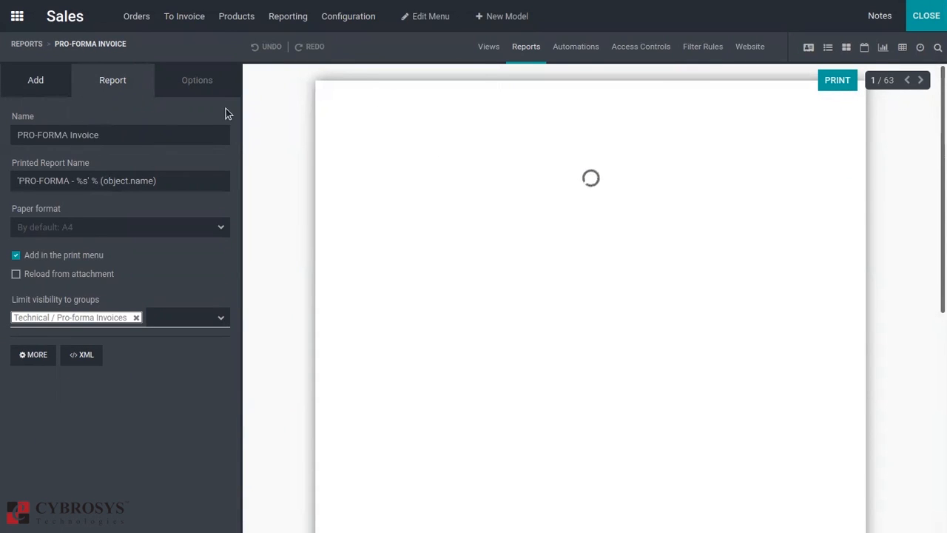
# Examine the Sales Order access controls, opening the Accounting / Accountant rule for editing without changes, and go back to the views overview.
pyautogui.click(643, 46)
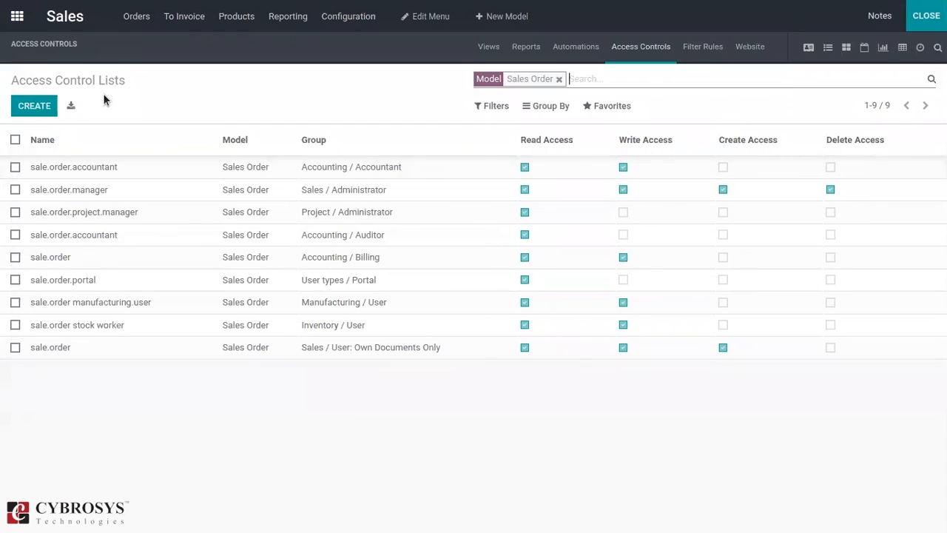
pyautogui.click(639, 57)
pyautogui.click(526, 171)
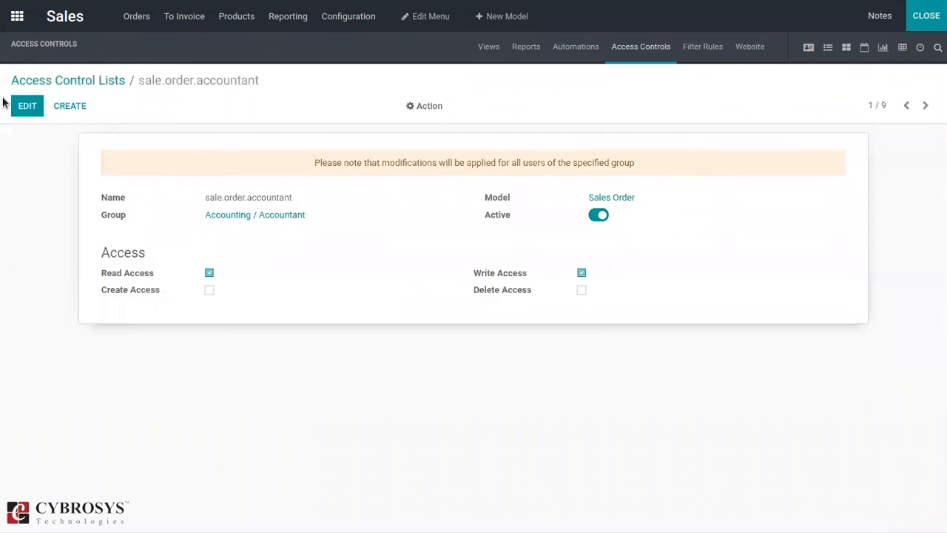
pyautogui.click(27, 111)
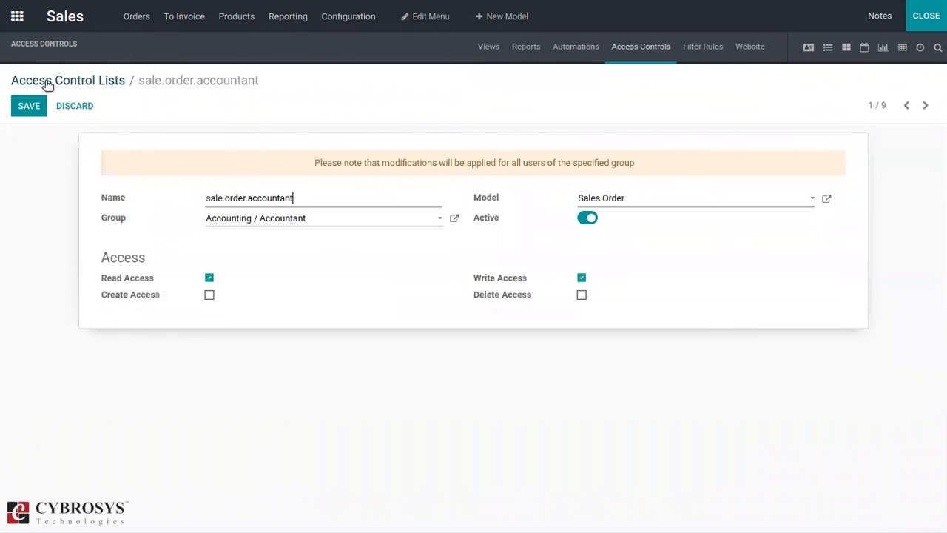
pyautogui.click(85, 81)
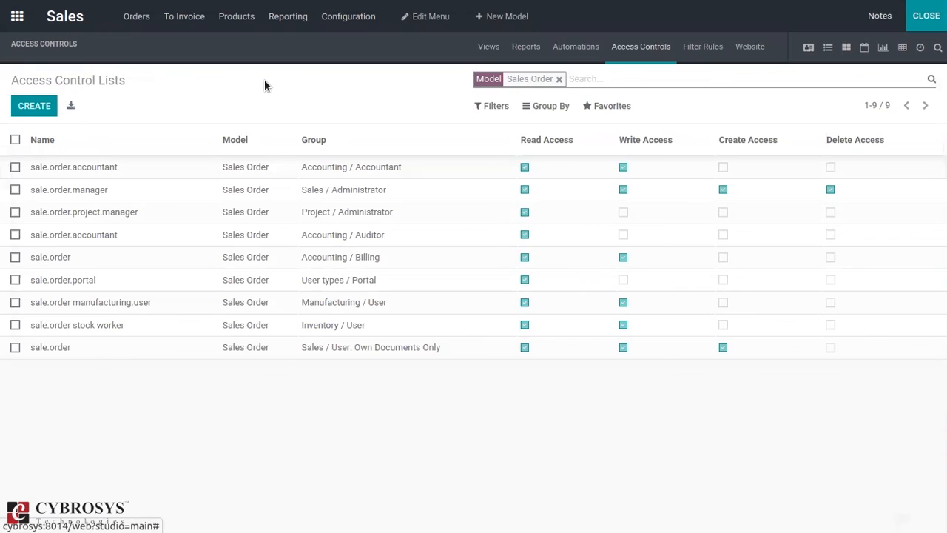
pyautogui.click(495, 51)
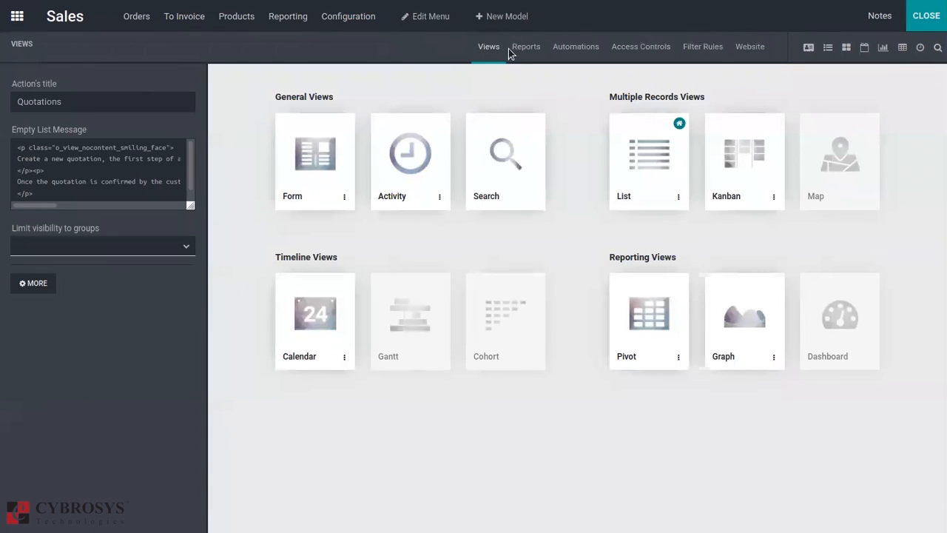